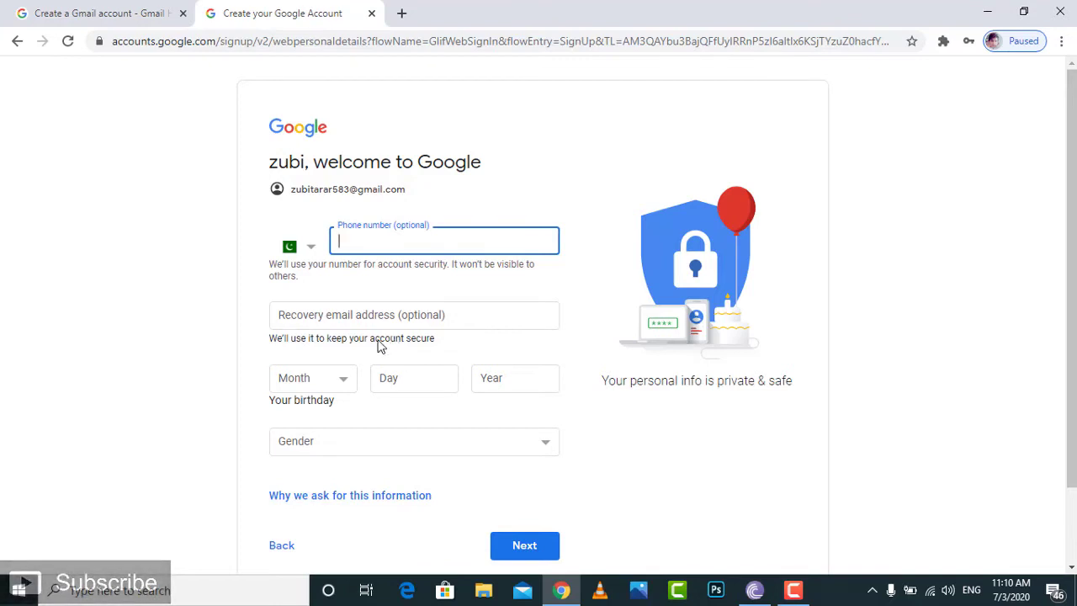
- Set the birthday to June 07 1996 and gender to Male, then continue
{"action": "left_click", "coordinate": [342, 384]}
{"action": "left_click", "coordinate": [307, 471]}
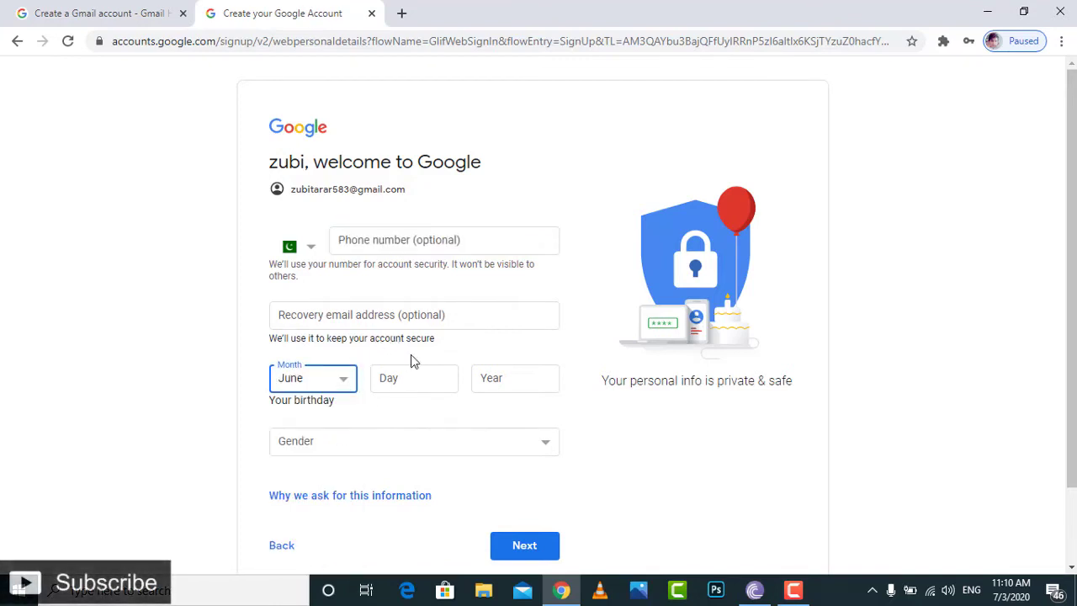
{"action": "left_click", "coordinate": [418, 376]}
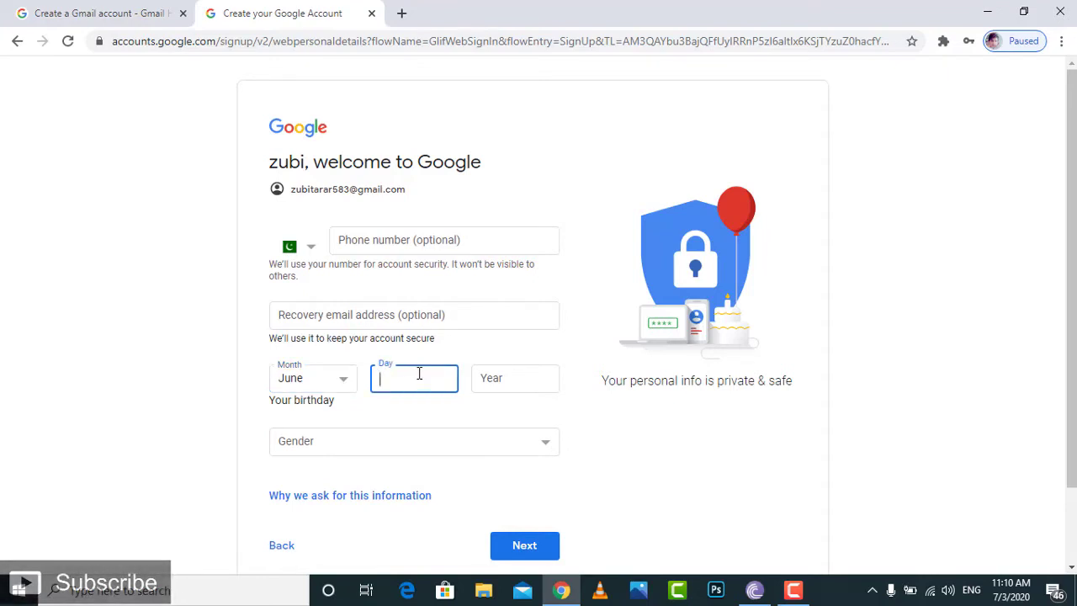
{"action": "type", "text": "07"}
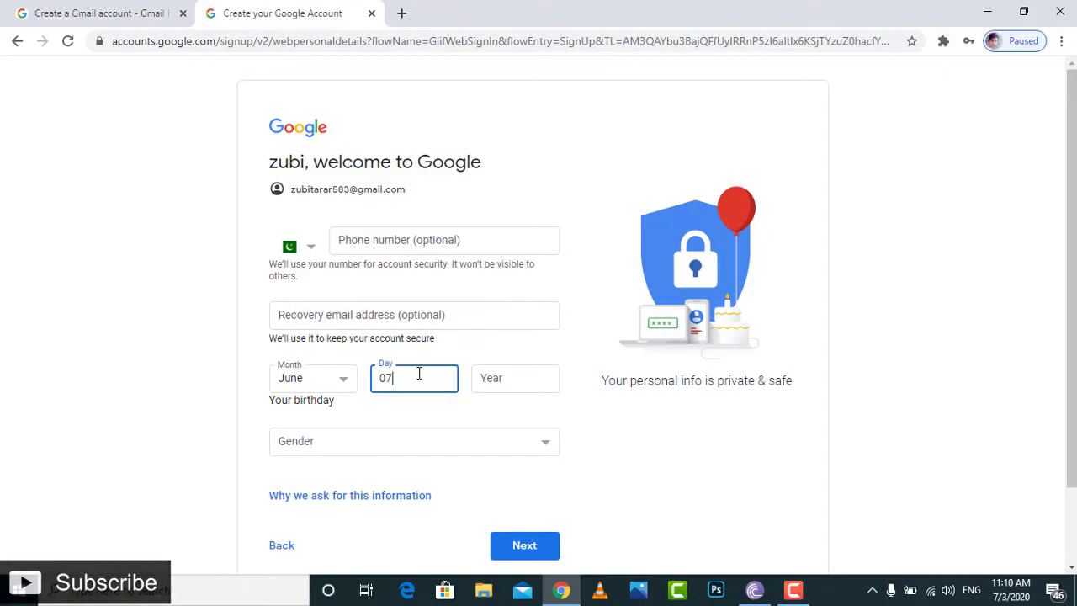
{"action": "left_click", "coordinate": [530, 371]}
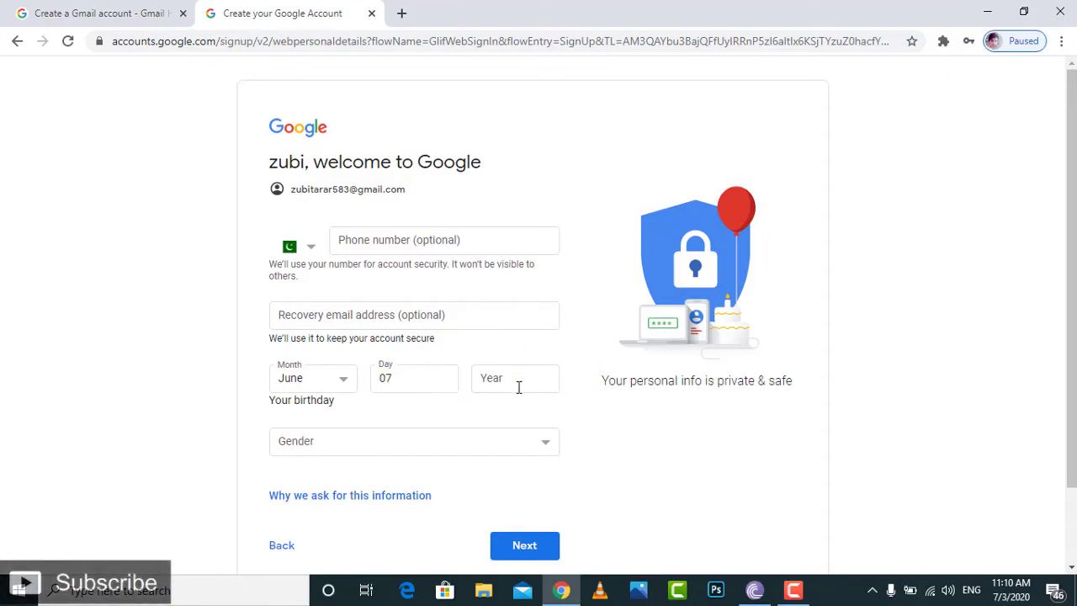
{"action": "left_click", "coordinate": [518, 387]}
{"action": "type", "text": "1"}
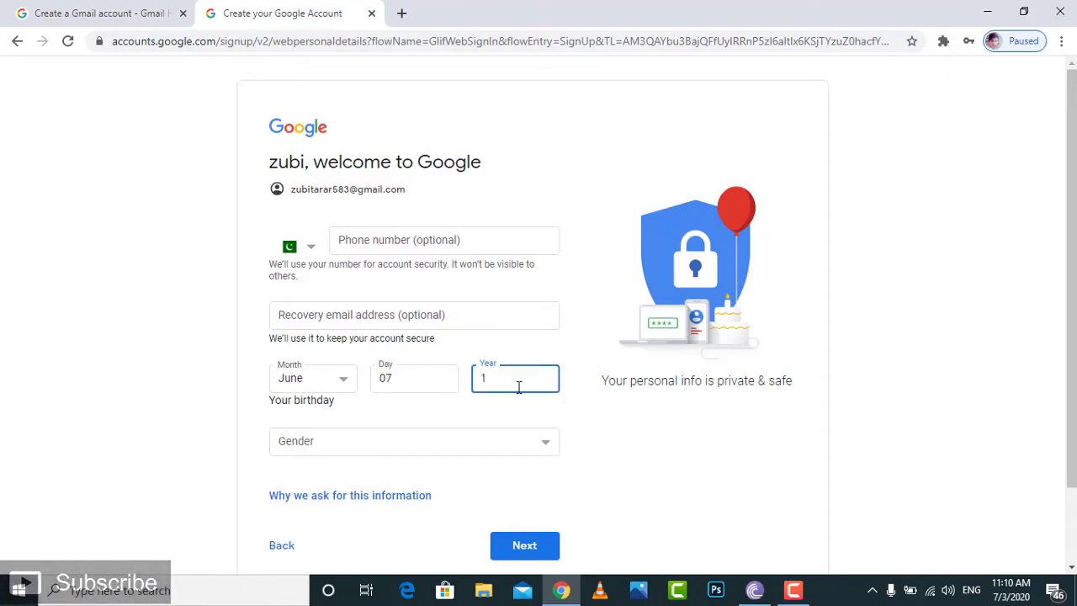
{"action": "type", "text": "996"}
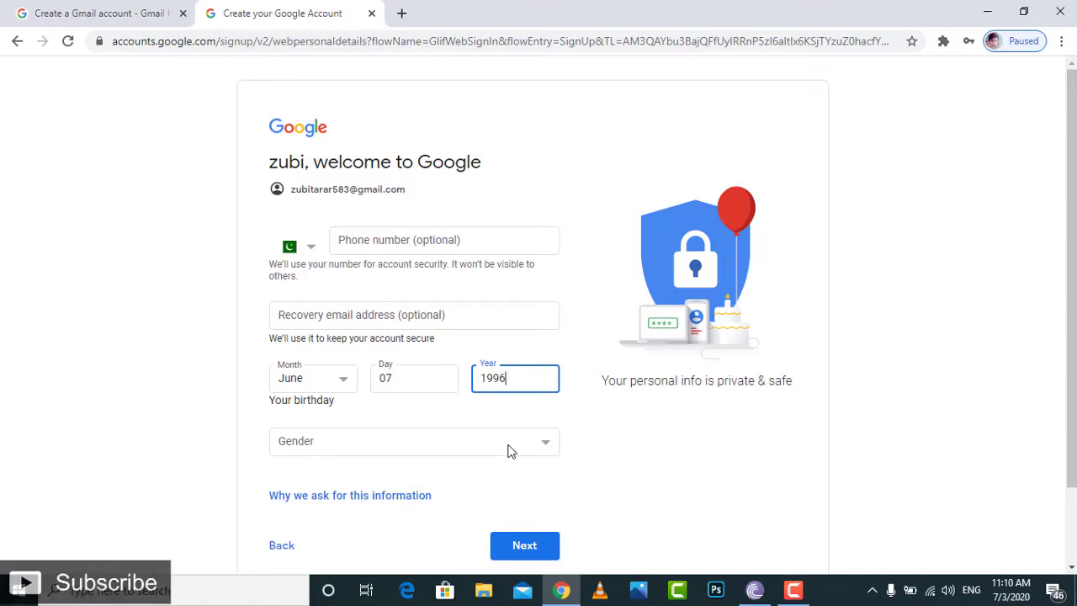
{"action": "left_click", "coordinate": [509, 451]}
{"action": "left_click", "coordinate": [456, 480]}
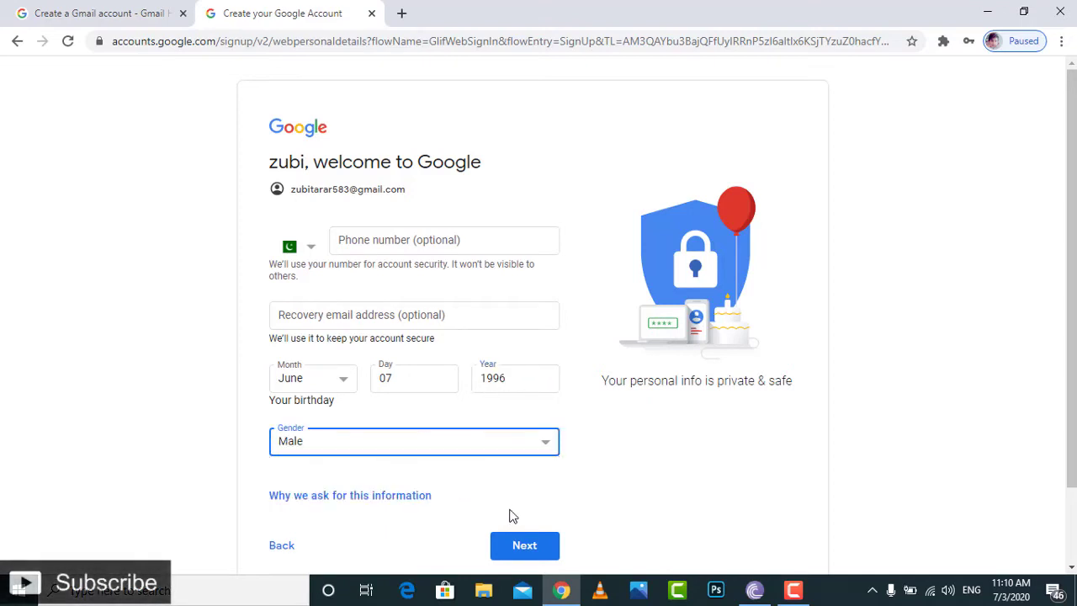
{"action": "left_click", "coordinate": [523, 542]}
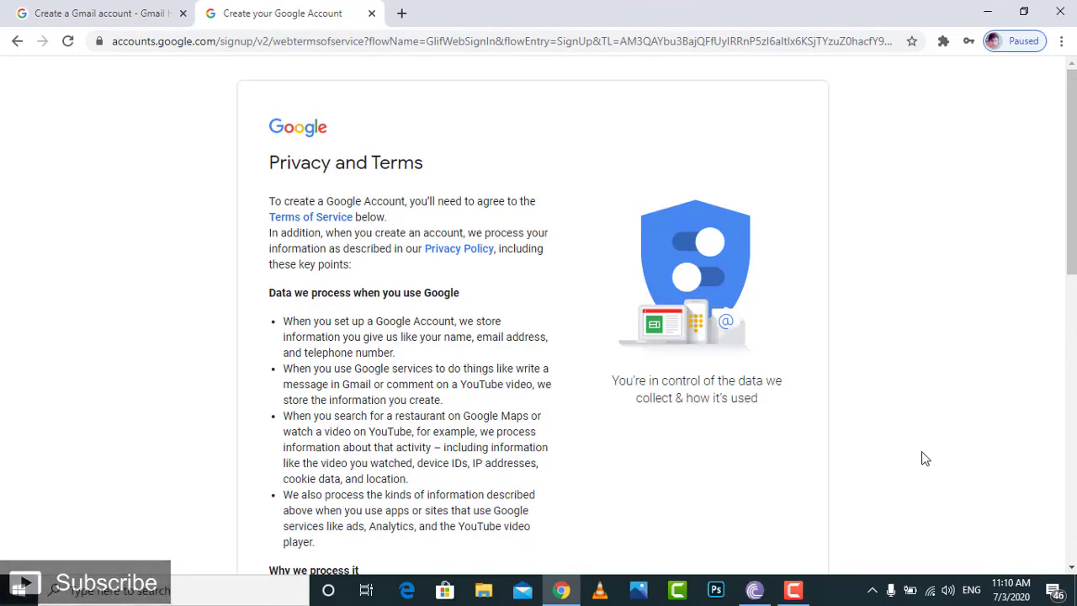
- Accept Google's privacy terms at the bottom of the page to create the account
{"action": "scroll", "coordinate": [1070, 253], "scroll_direction": "down", "scroll_amount": 5}
{"action": "scroll", "coordinate": [730, 427], "scroll_direction": "down", "scroll_amount": 3}
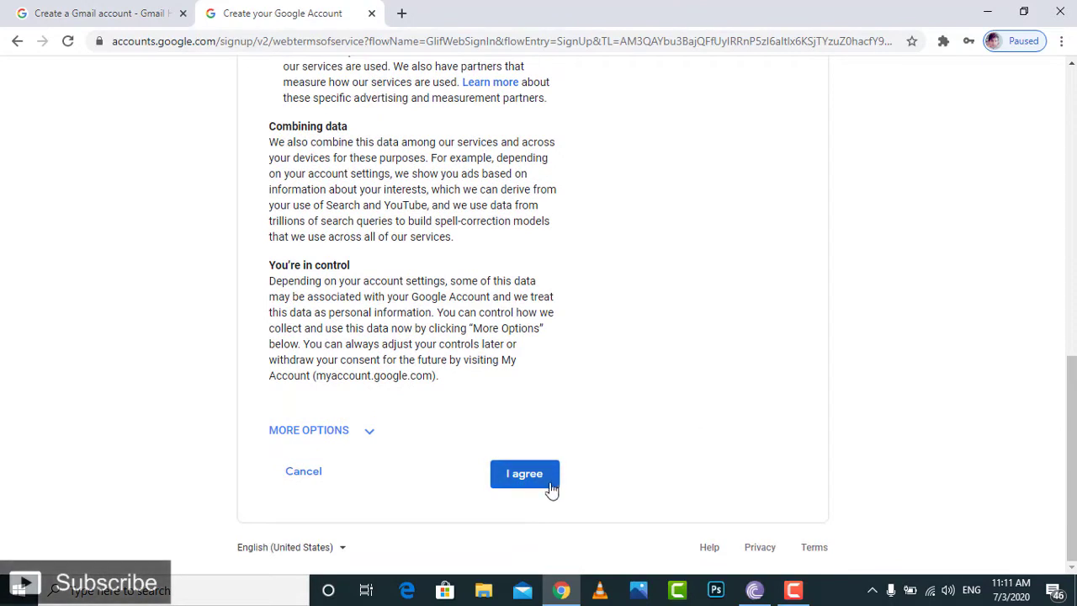
{"action": "left_click", "coordinate": [532, 482]}
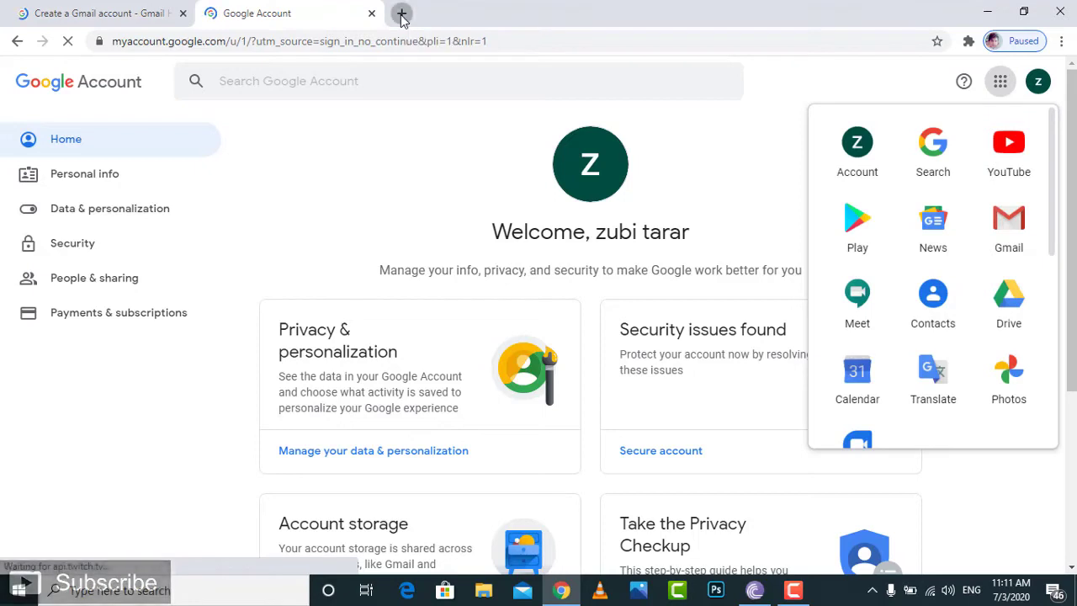
- Open a new blank browser tab next to the Google Account home page
{"action": "left_click", "coordinate": [401, 13]}
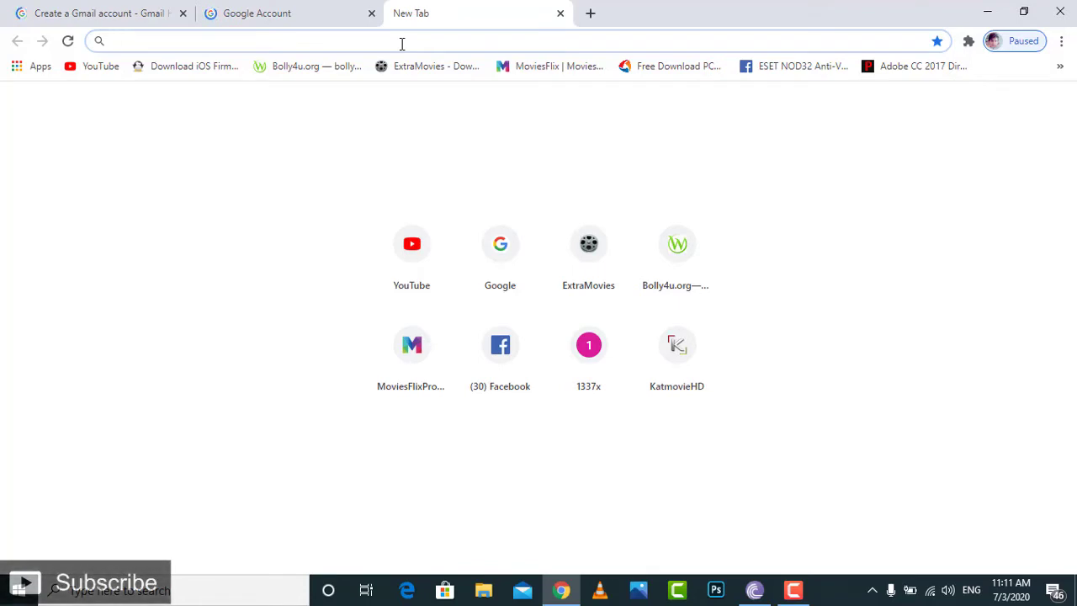
- Search for 'apple id create', restore search settings, and open the Create Your Apple ID result
{"action": "type", "text": "apl"}
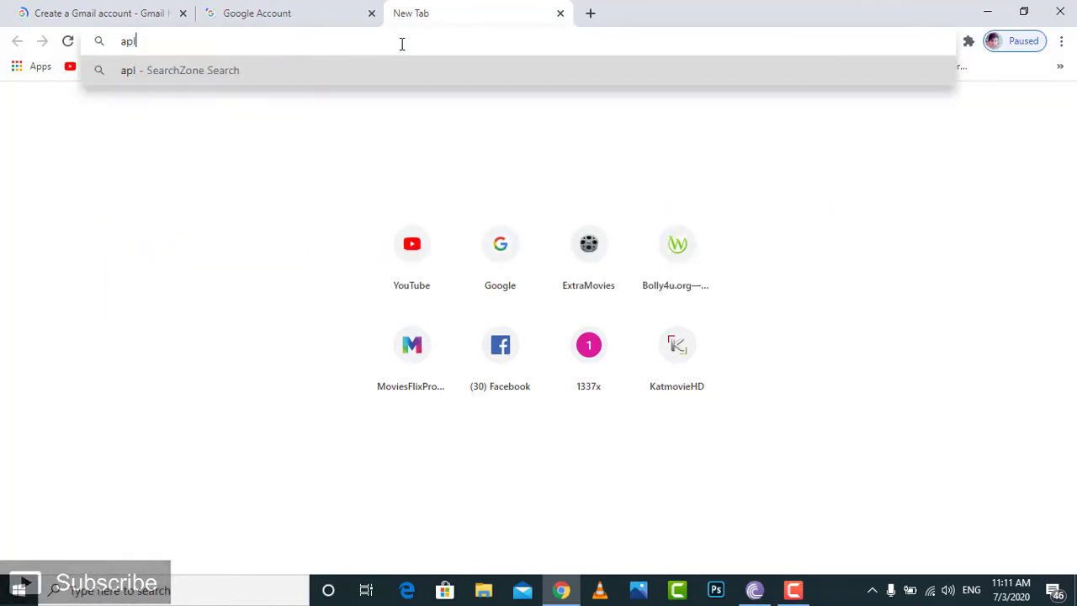
{"action": "key", "text": "BackSpace"}
{"action": "type", "text": "pl"}
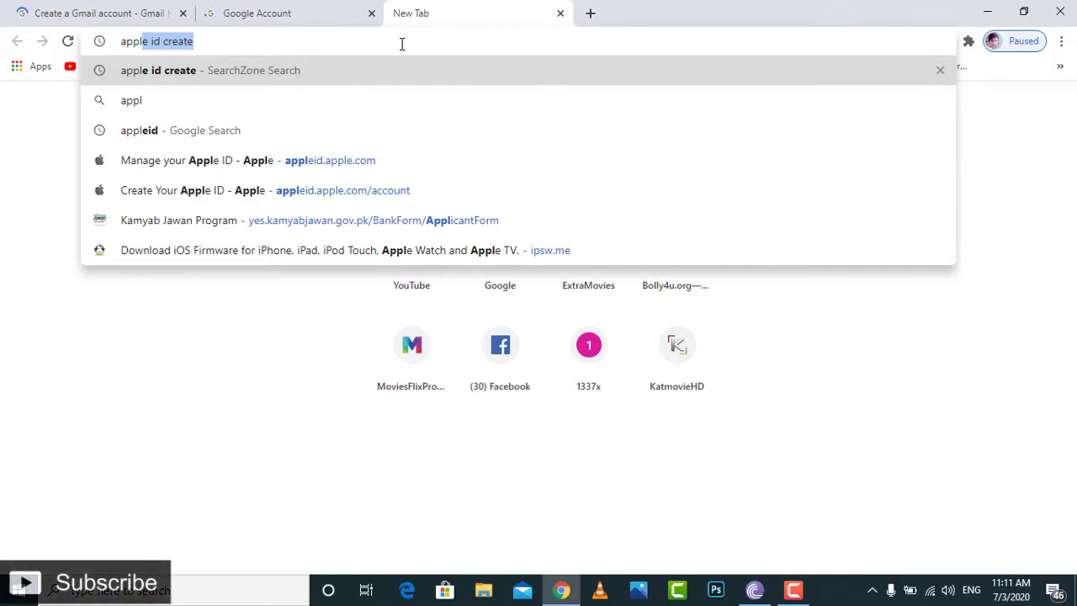
{"action": "key", "text": "Return"}
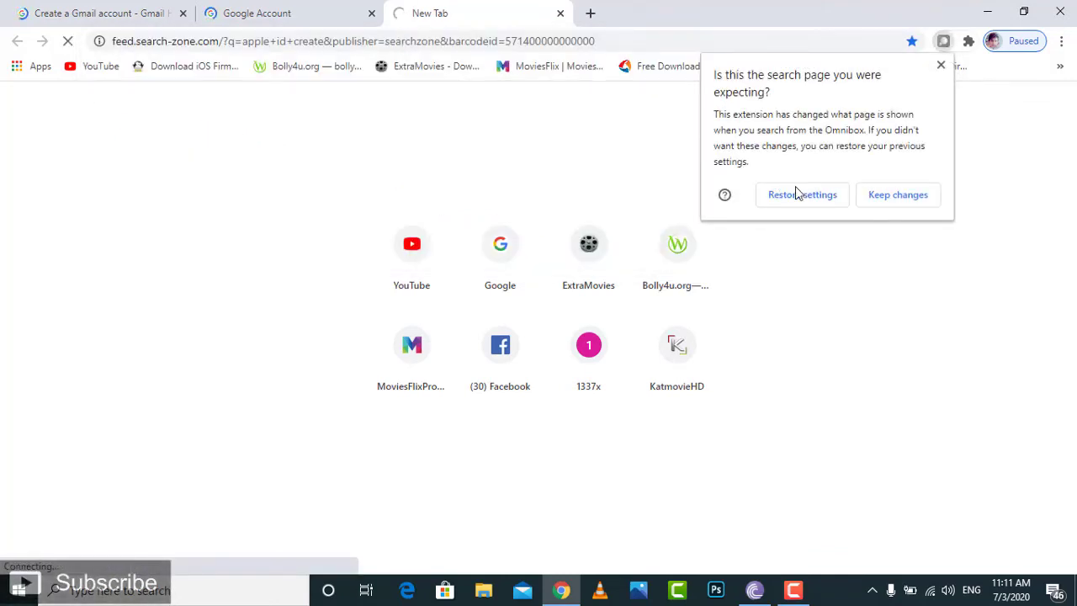
{"action": "left_click", "coordinate": [831, 197]}
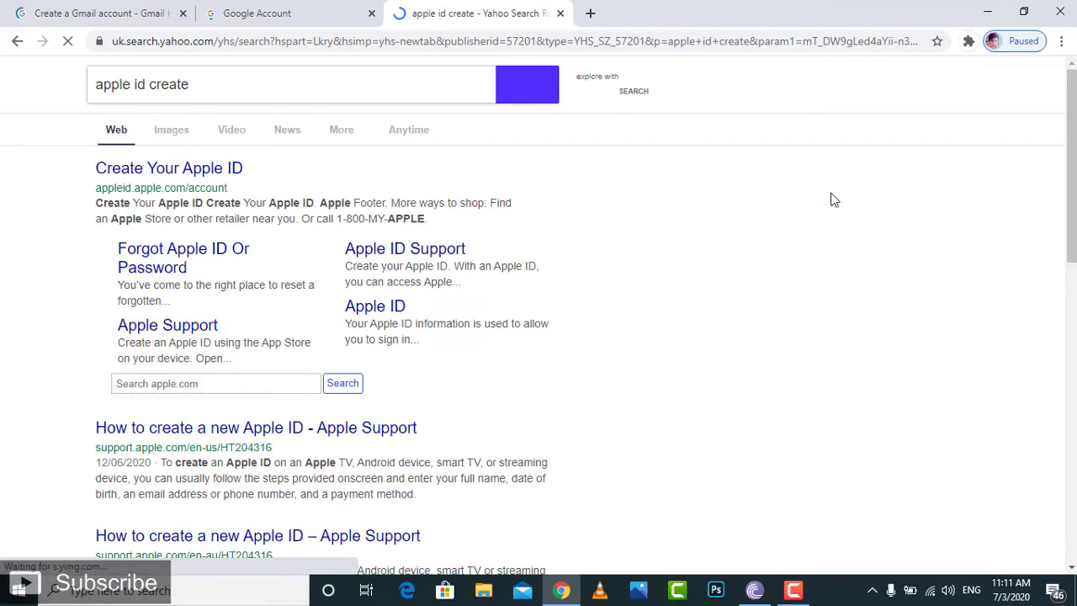
{"action": "left_click", "coordinate": [198, 178]}
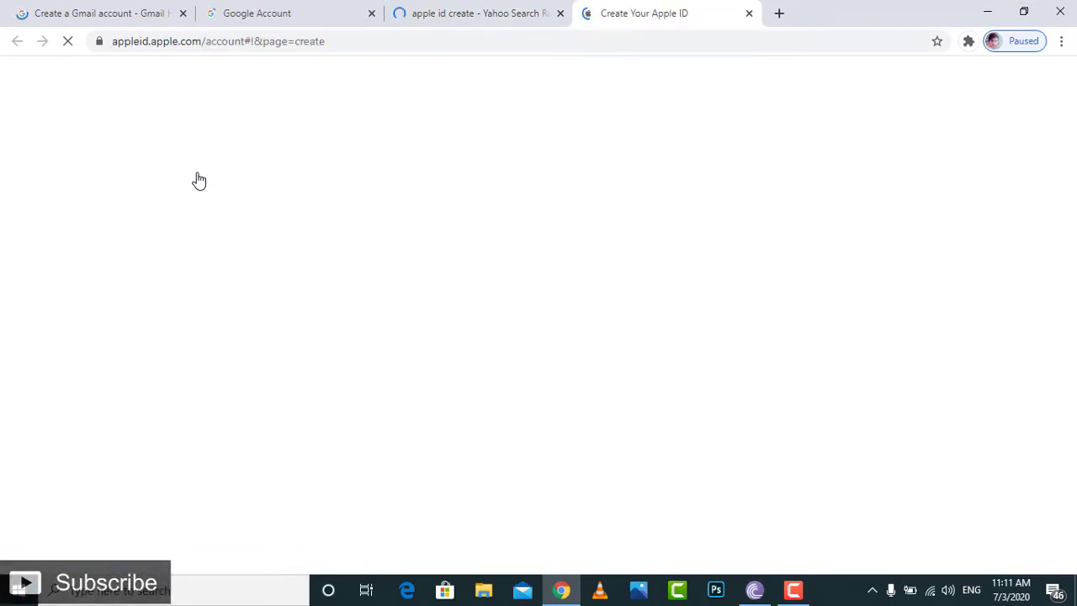
- Go back to the Create Your Apple ID tab and scroll to the top of the form
{"action": "left_click", "coordinate": [278, 13]}
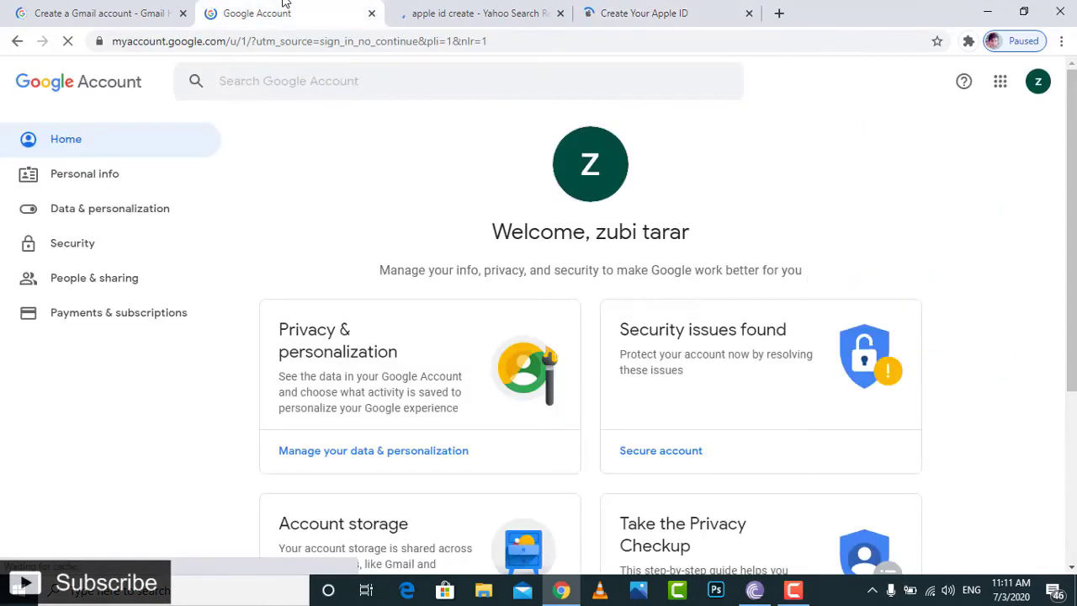
{"action": "left_click", "coordinate": [480, 12]}
{"action": "left_click", "coordinate": [686, 4]}
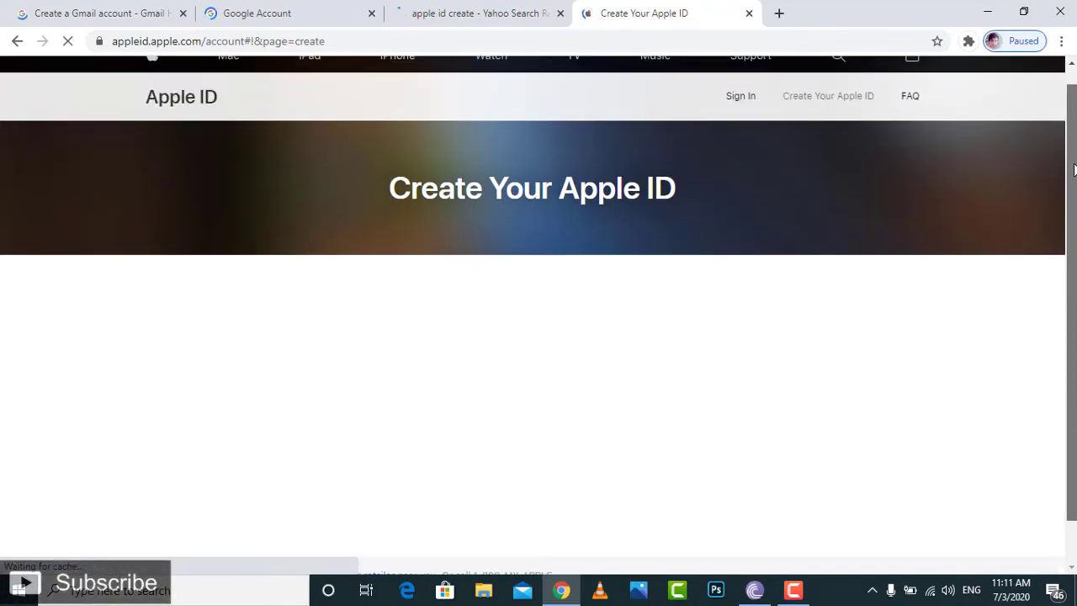
{"action": "left_click_drag", "start_coordinate": [1074, 171], "coordinate": [1074, 143]}
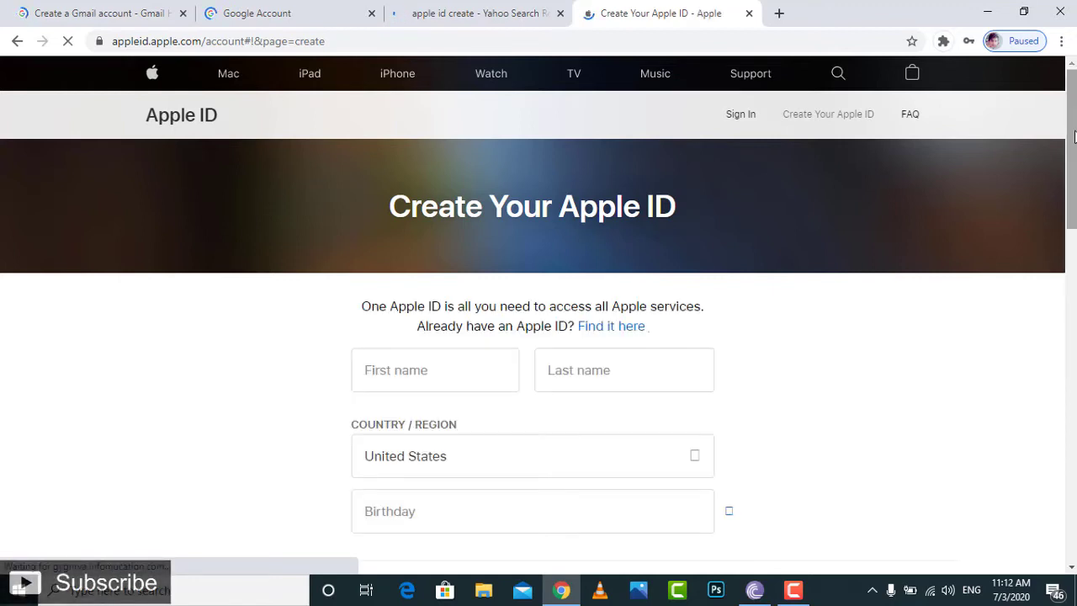
- Enter the account holder's first and last name on the Apple ID form
{"action": "left_click", "coordinate": [494, 381]}
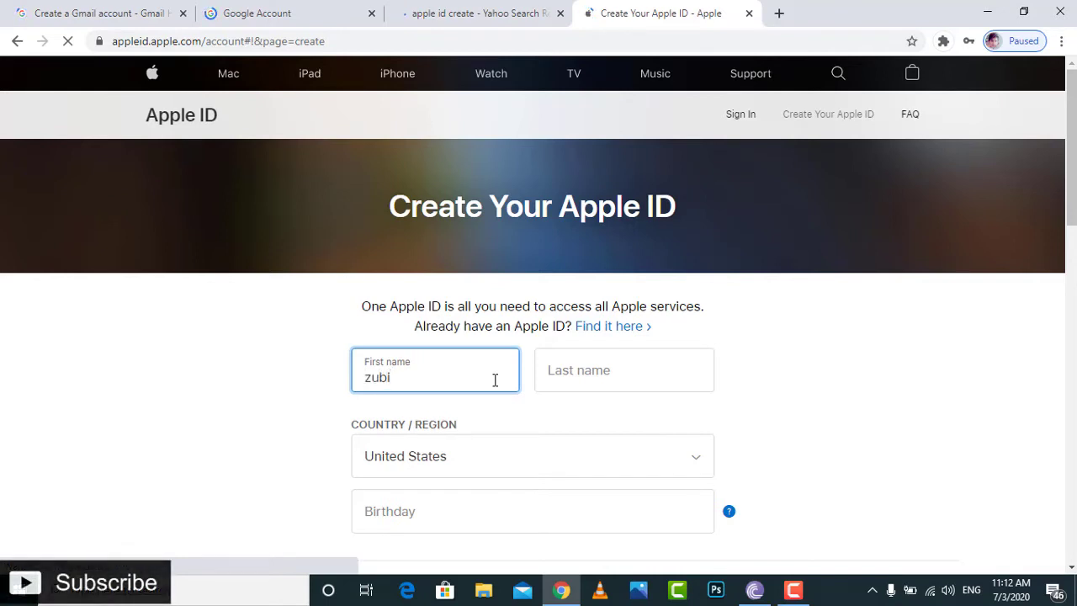
{"action": "key", "text": "Tab"}
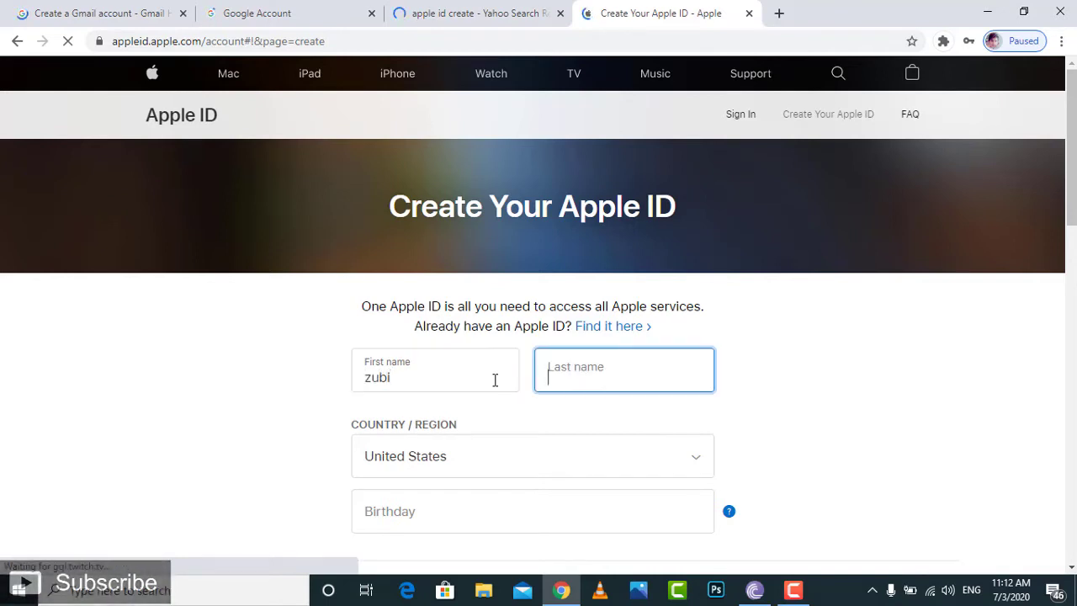
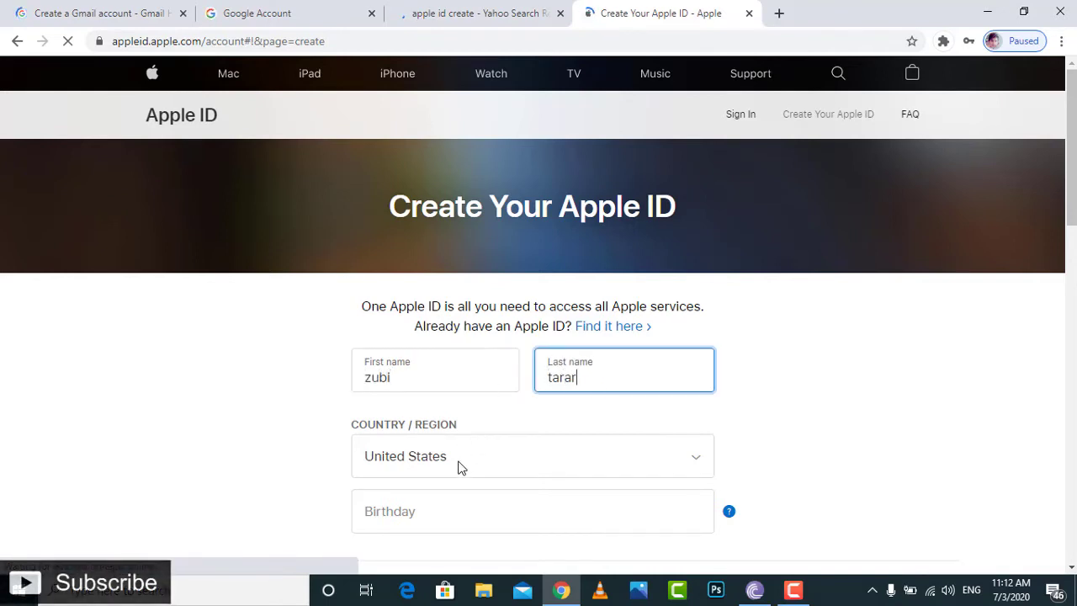
{"action": "left_click", "coordinate": [461, 466]}
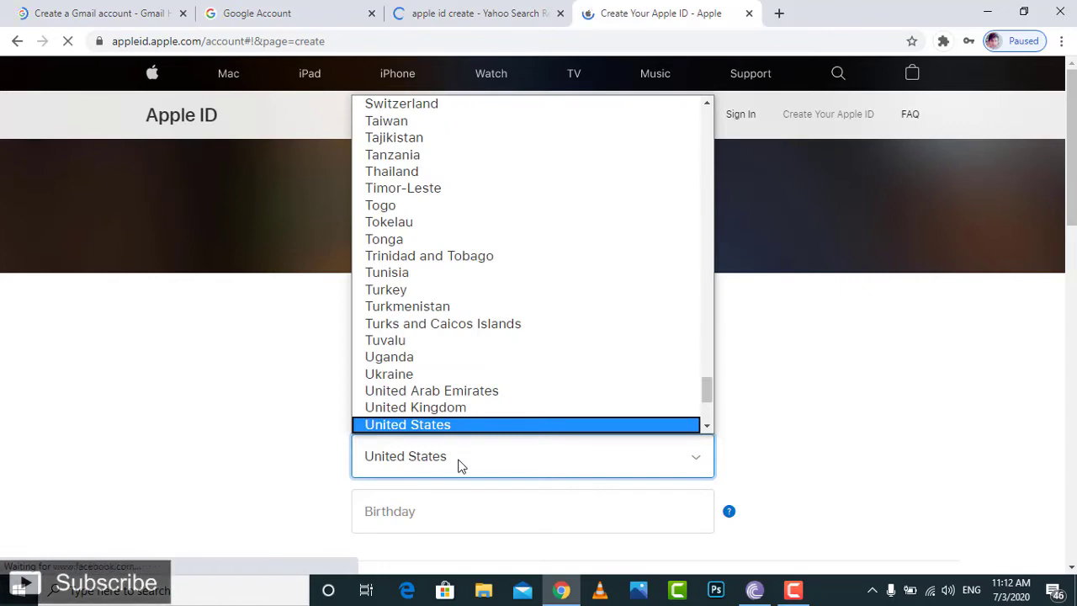
{"action": "key", "text": "p"}
{"action": "left_click", "coordinate": [461, 465]}
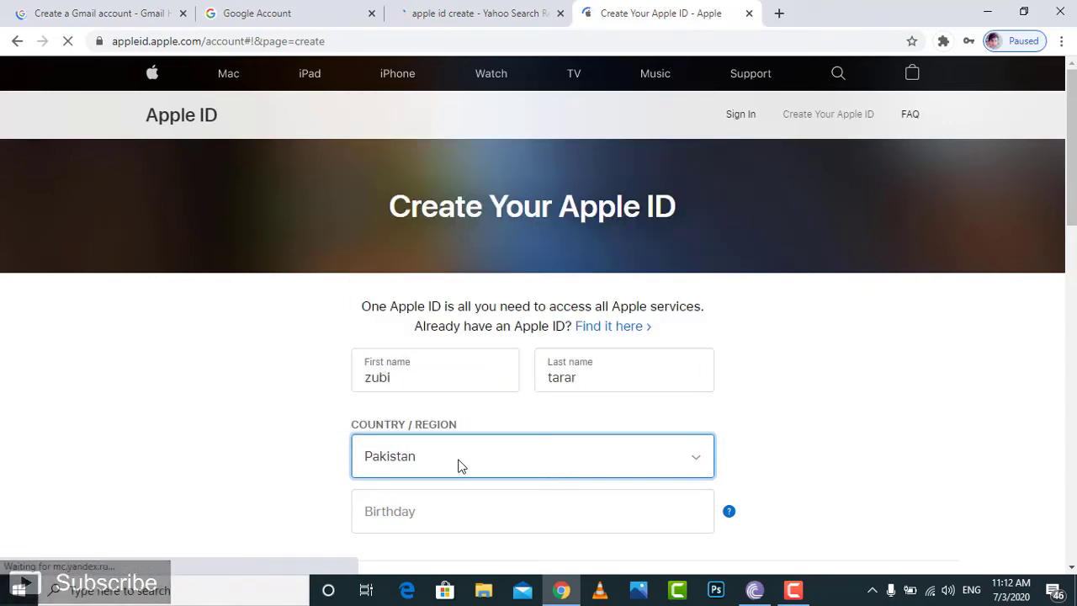
{"action": "left_click", "coordinate": [468, 505]}
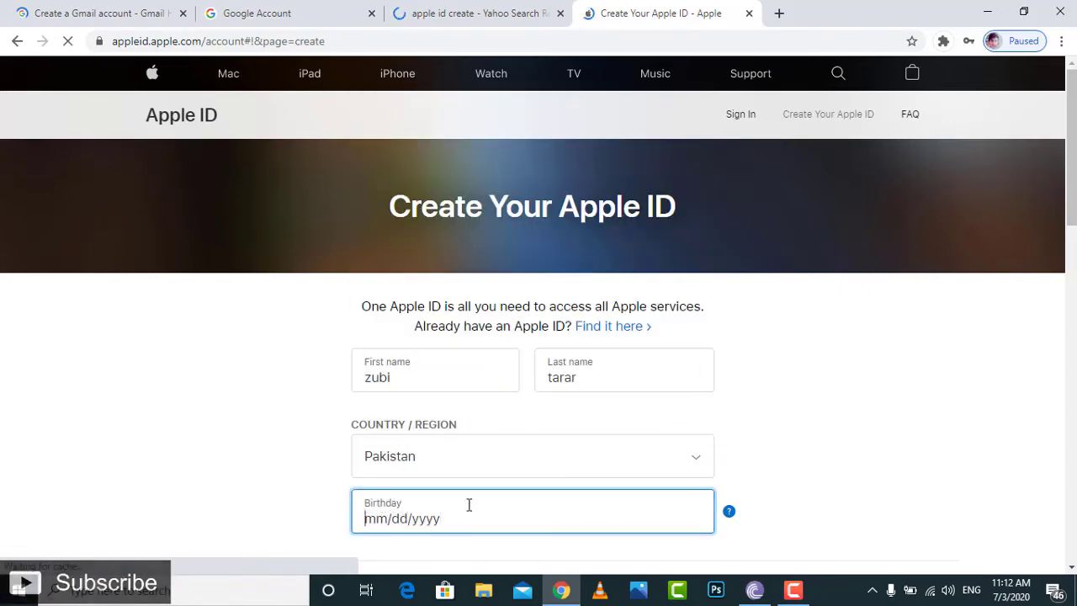
{"action": "type", "text": "06/"}
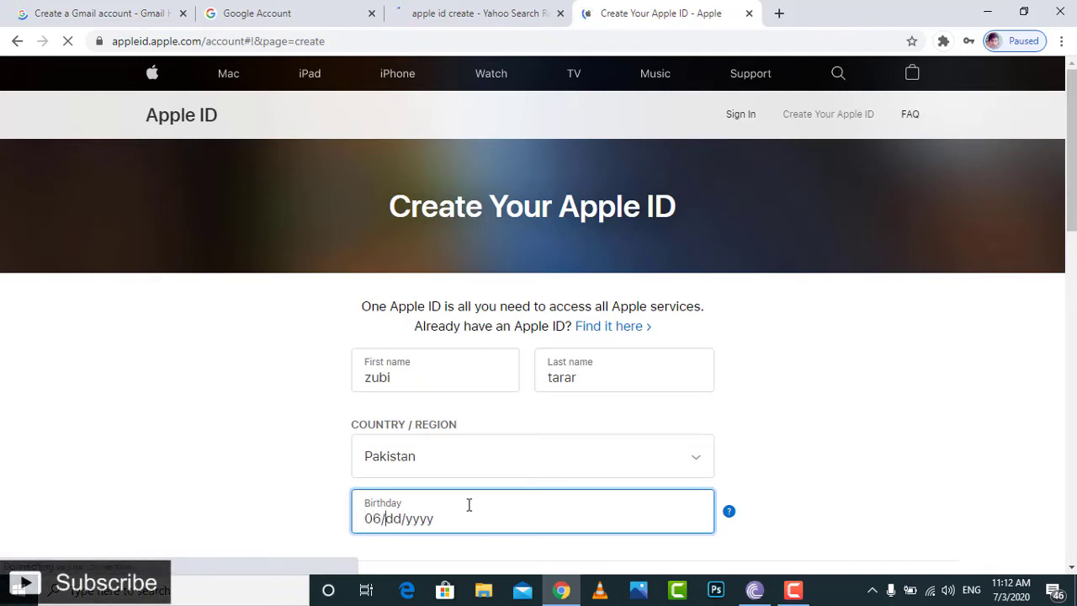
{"action": "type", "text": "07/"}
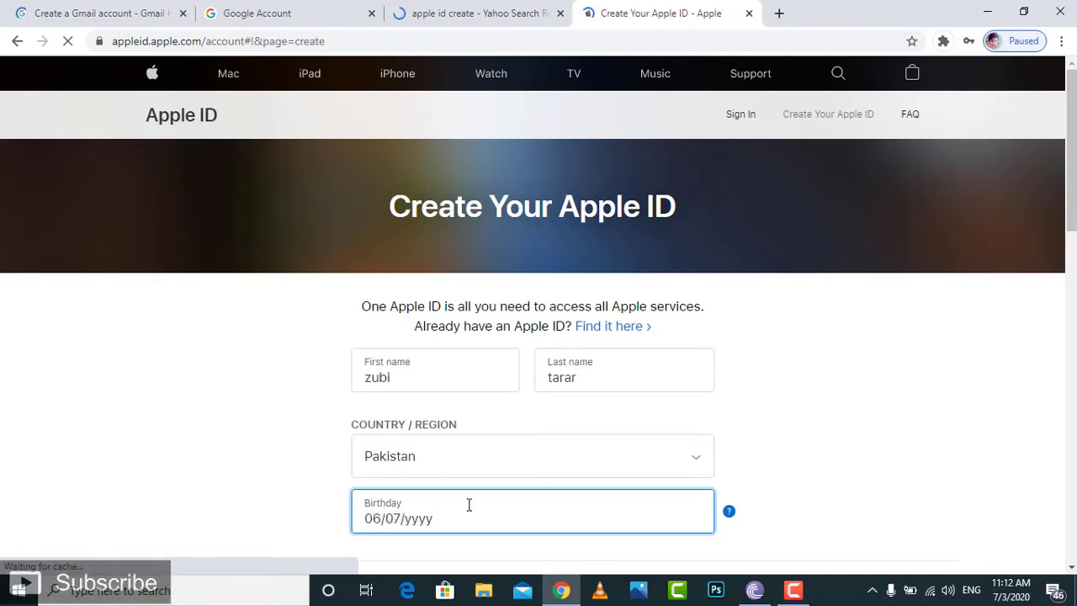
{"action": "type", "text": "1996"}
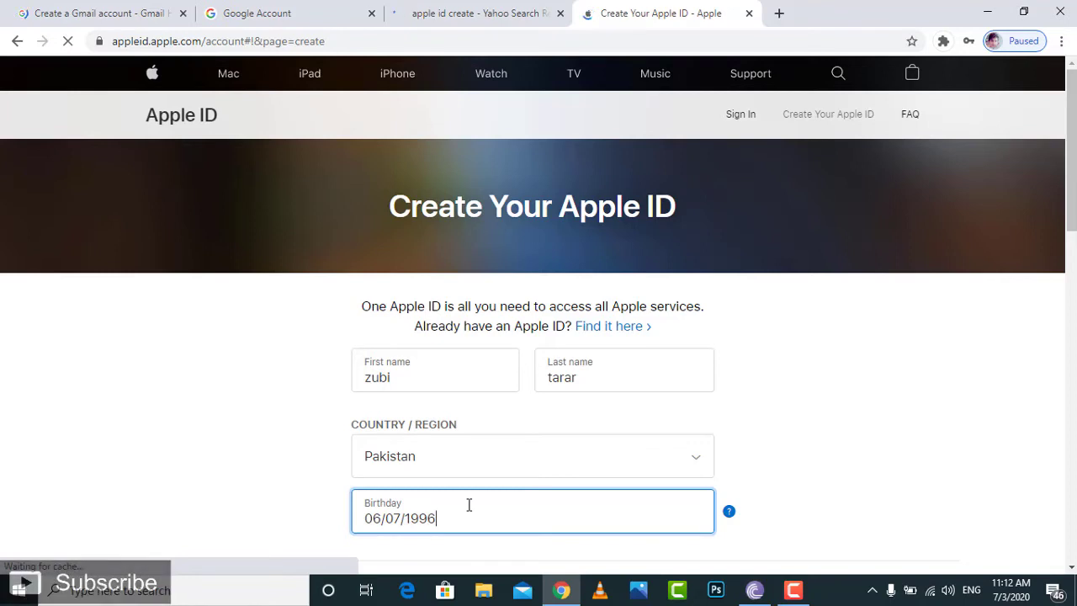
- Replace the rejected email with the new Gmail address, checking it in the Google Account tab
{"action": "scroll", "coordinate": [468, 504], "scroll_direction": "down", "scroll_amount": 2}
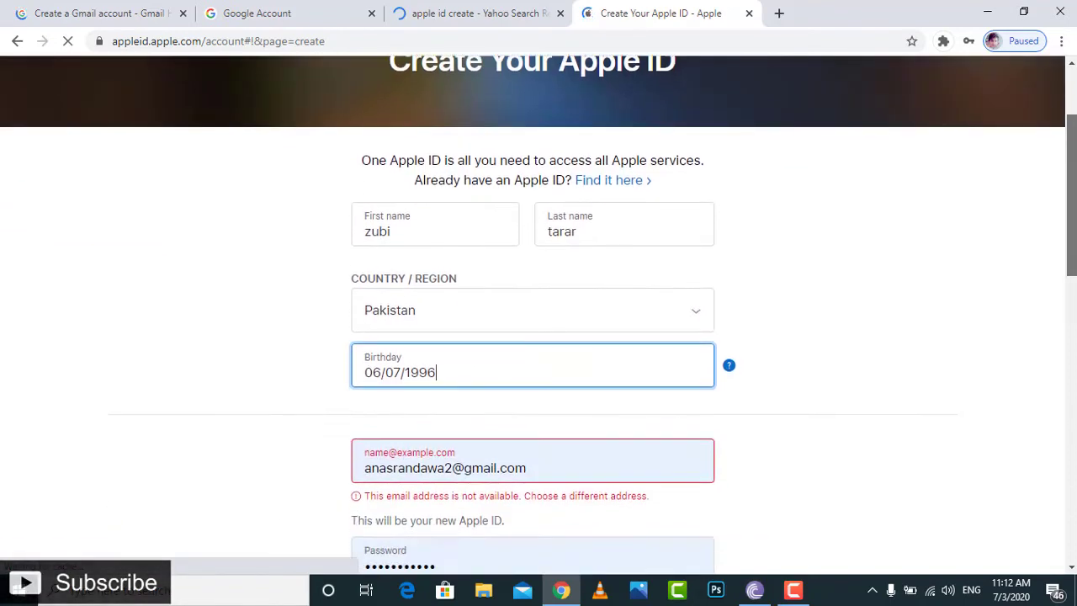
{"action": "scroll", "coordinate": [654, 329], "scroll_direction": "down", "scroll_amount": 1}
{"action": "left_click", "coordinate": [639, 334]}
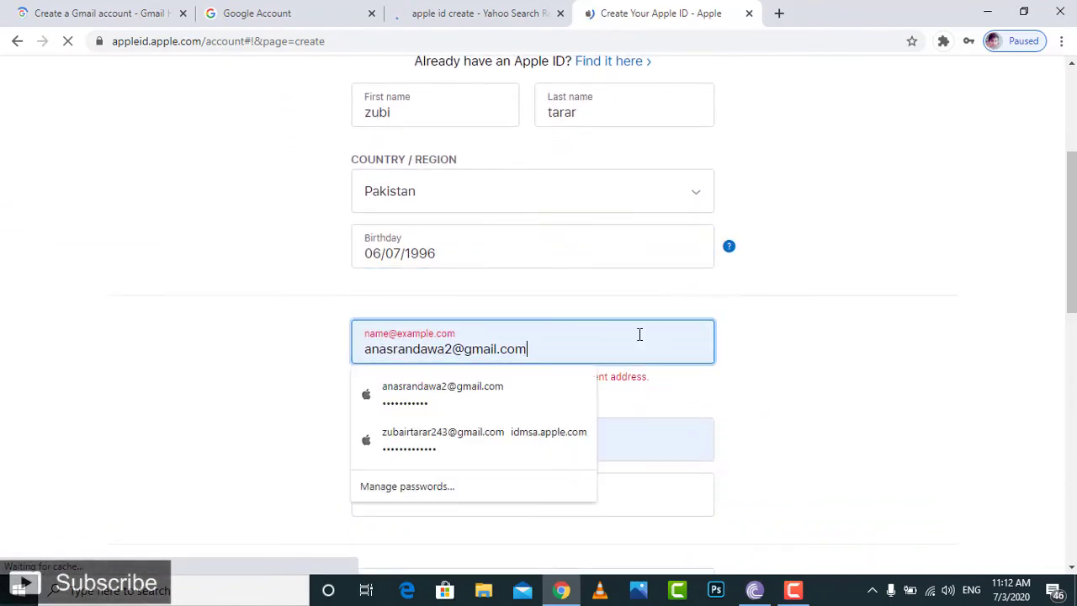
{"action": "key", "text": "BackSpace"}
{"action": "key", "text": "BackSpace"}
{"action": "key", "text": "BackSpace"}
{"action": "key", "text": "BackSpace"}
{"action": "key", "text": "BackSpace"}
{"action": "key", "text": "BackSpace"}
{"action": "key", "text": "BackSpace"}
{"action": "key", "text": "BackSpace"}
{"action": "key", "text": "BackSpace"}
{"action": "key", "text": "BackSpace"}
{"action": "key", "text": "BackSpace"}
{"action": "key", "text": "BackSpace"}
{"action": "key", "text": "BackSpace"}
{"action": "key", "text": "BackSpace"}
{"action": "key", "text": "BackSpace"}
{"action": "key", "text": "BackSpace"}
{"action": "key", "text": "BackSpace"}
{"action": "key", "text": "BackSpace"}
{"action": "key", "text": "BackSpace"}
{"action": "key", "text": "BackSpace"}
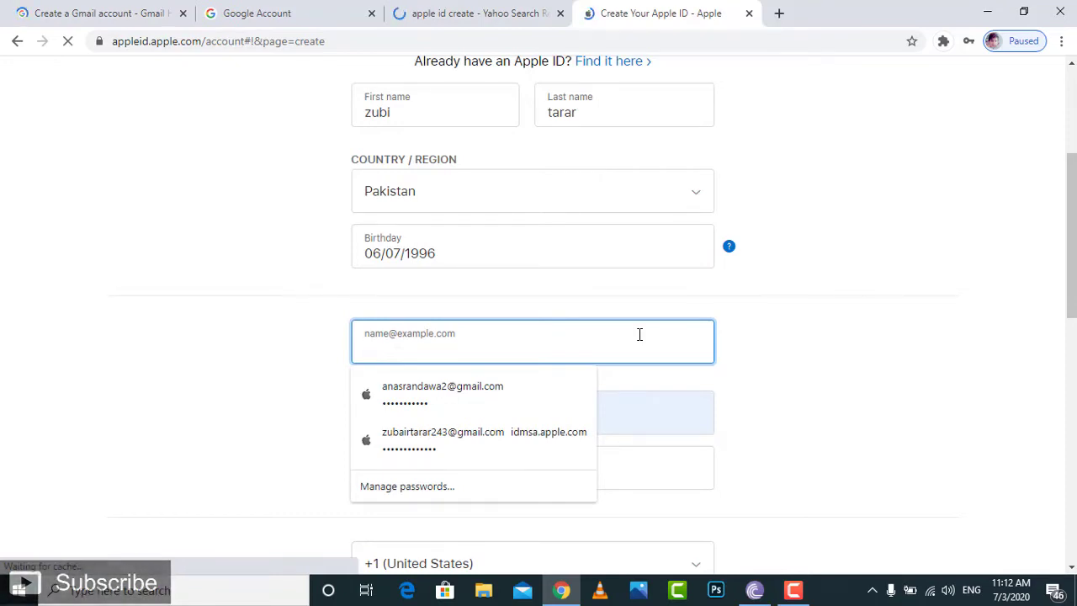
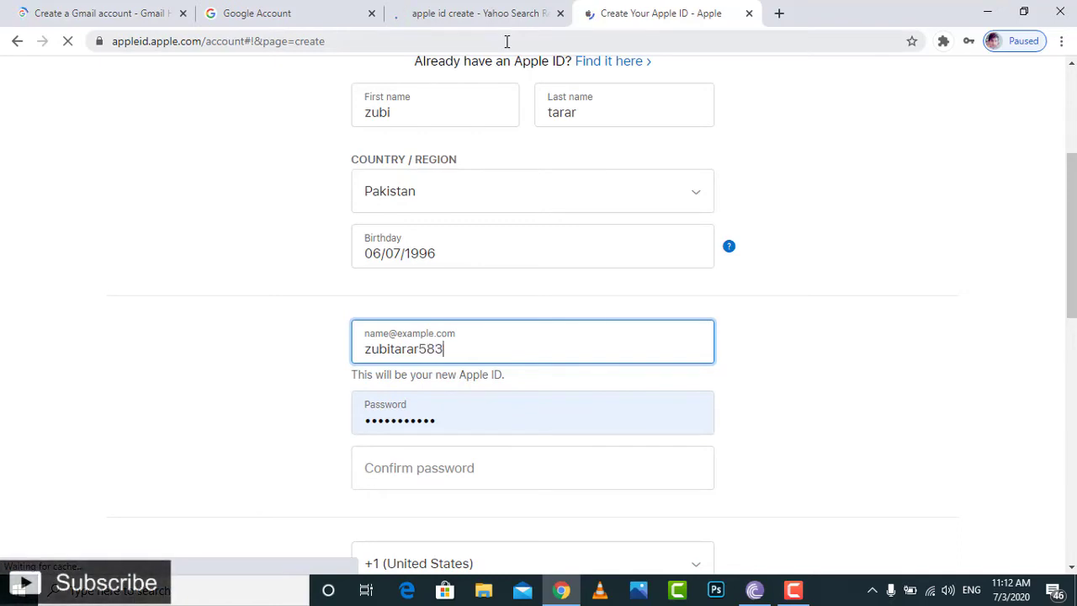
{"action": "left_click", "coordinate": [337, 13]}
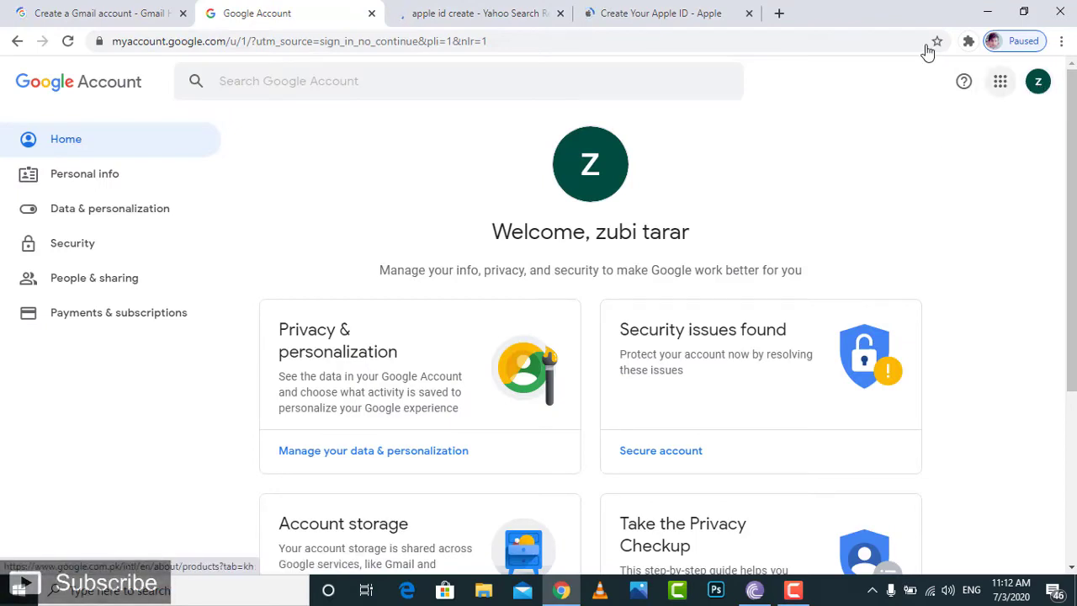
{"action": "left_click", "coordinate": [685, 10]}
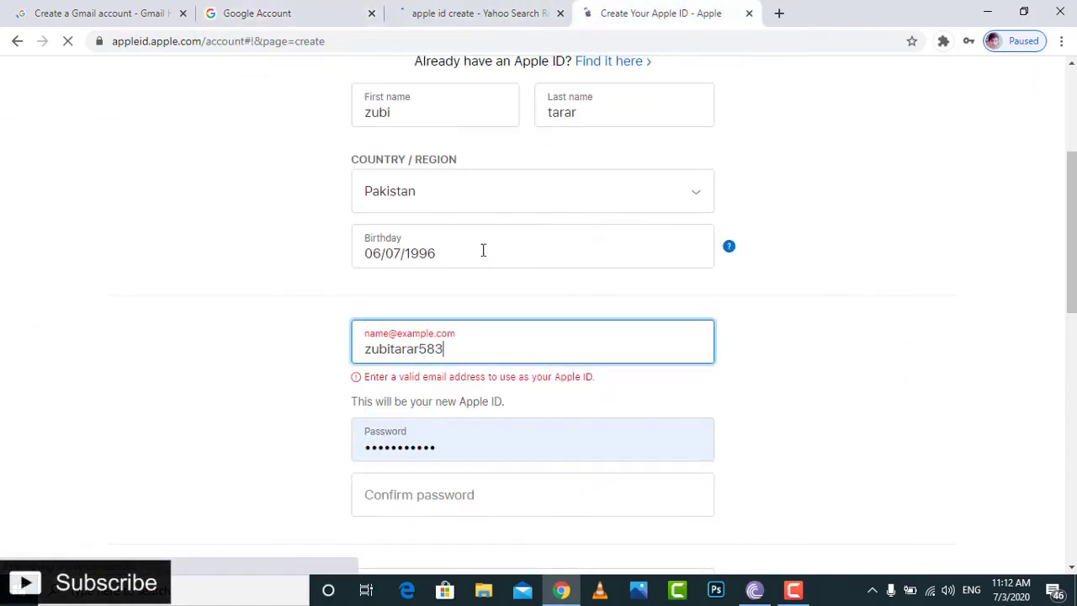
{"action": "left_click", "coordinate": [471, 349]}
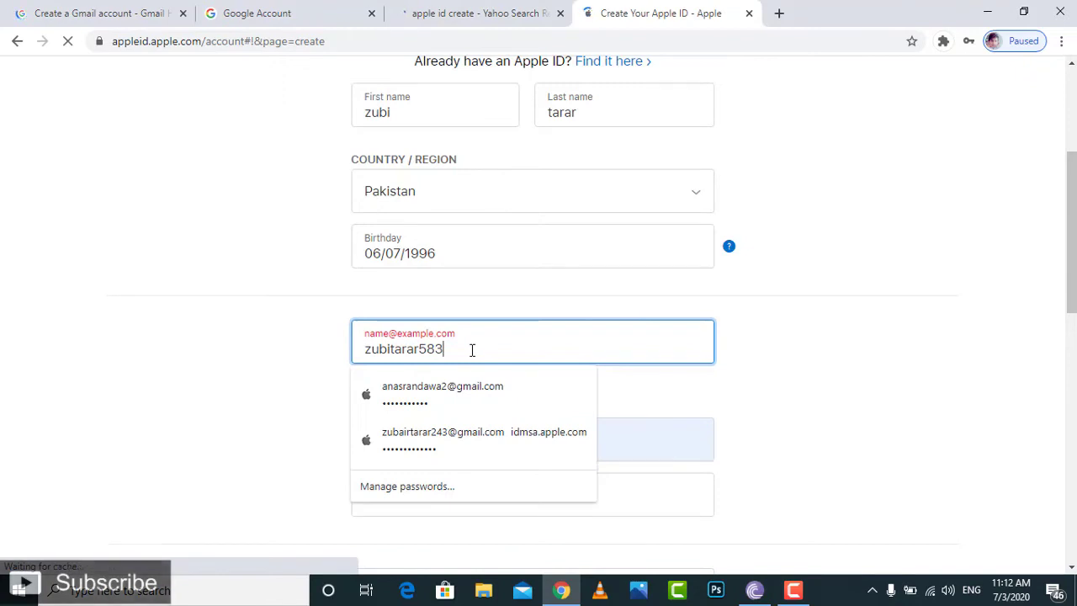
{"action": "type", "text": "@gma"}
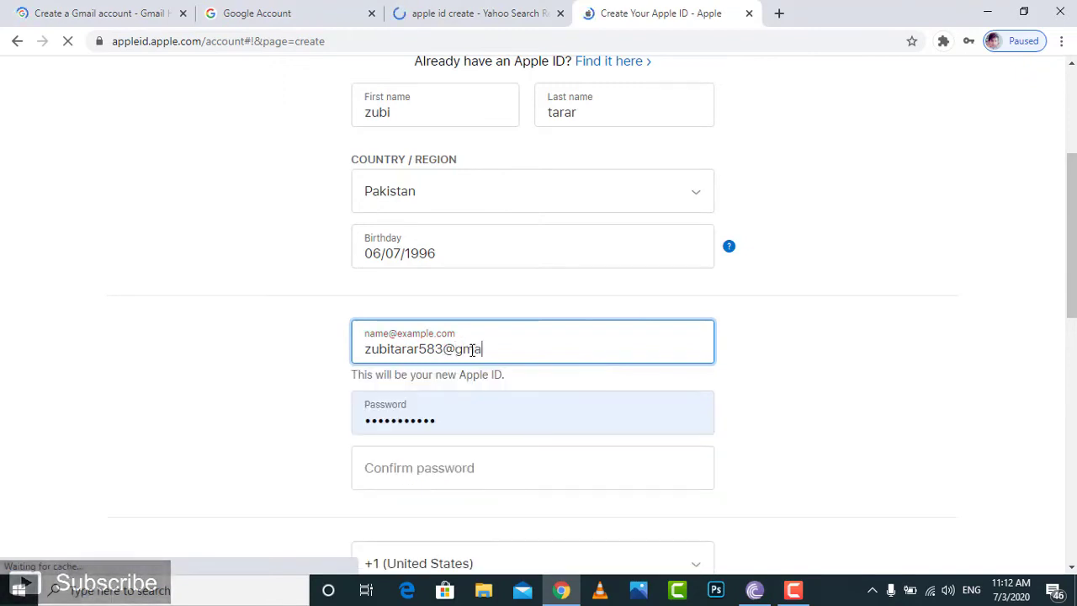
{"action": "type", "text": "il.com"}
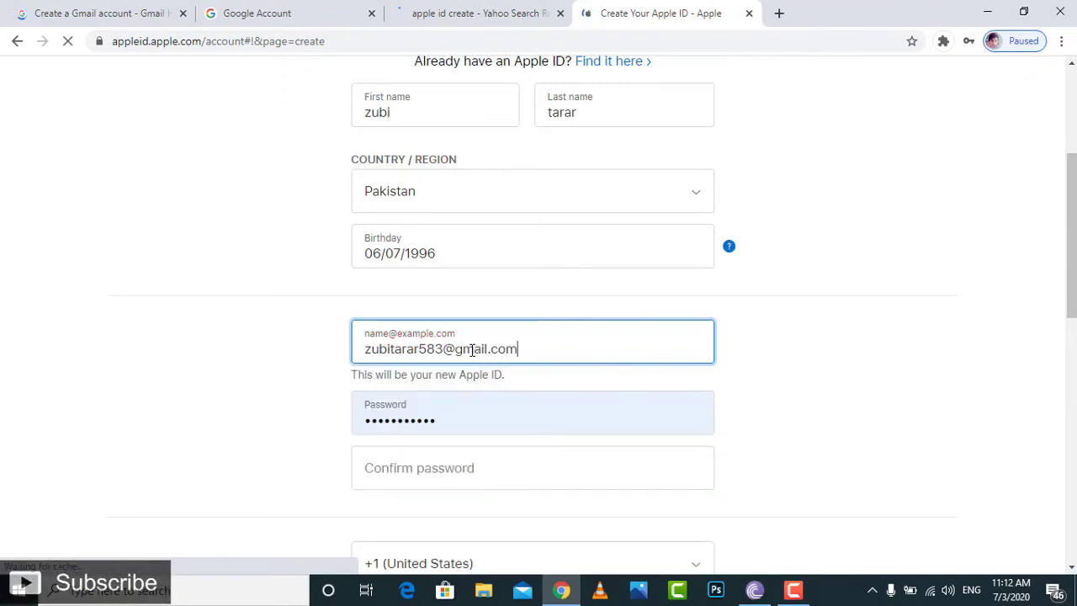
- Replace the autofilled password with a new compliant password and retype it to confirm
{"action": "left_click", "coordinate": [440, 420]}
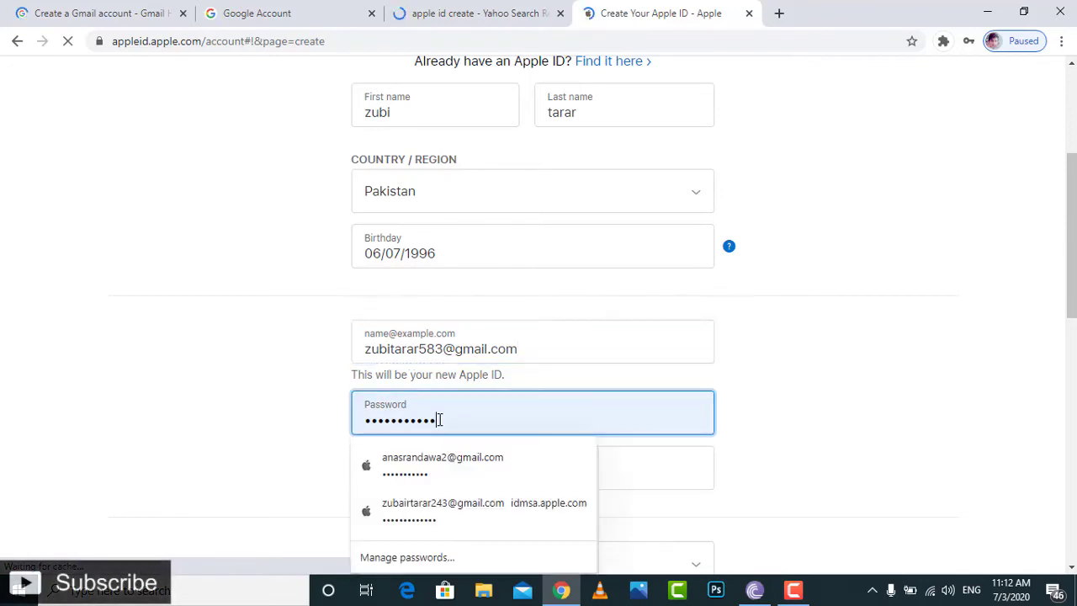
{"action": "key", "text": "BackSpace"}
{"action": "key", "text": "BackSpace"}
{"action": "key", "text": "BackSpace"}
{"action": "key", "text": "BackSpace"}
{"action": "key", "text": "BackSpace"}
{"action": "key", "text": "BackSpace"}
{"action": "key", "text": "BackSpace"}
{"action": "key", "text": "BackSpace"}
{"action": "key", "text": "BackSpace"}
{"action": "key", "text": "BackSpace"}
{"action": "key", "text": "BackSpace"}
{"action": "key", "text": "BackSpace"}
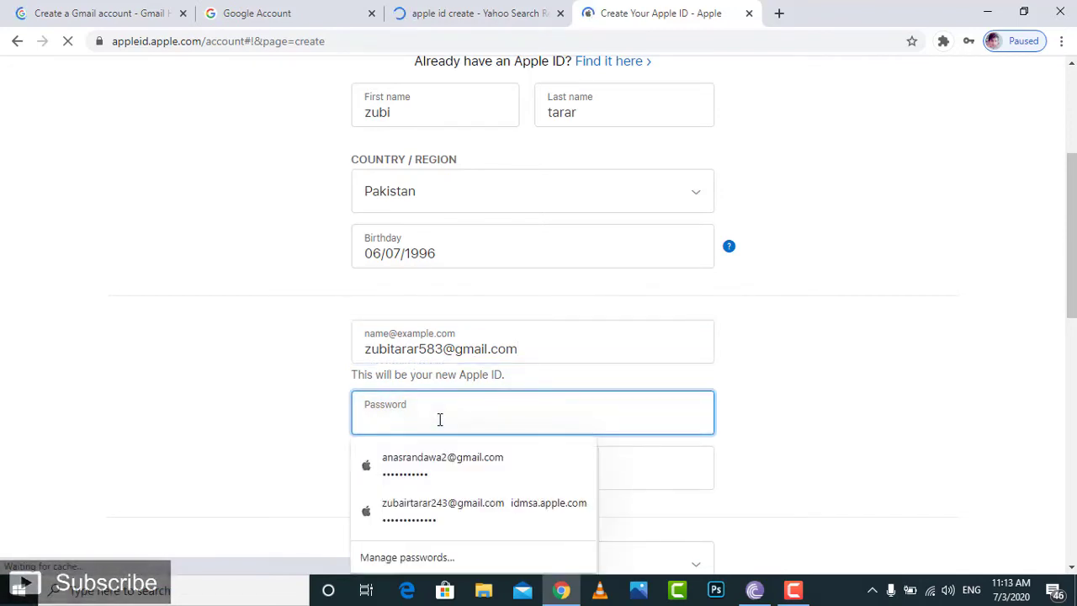
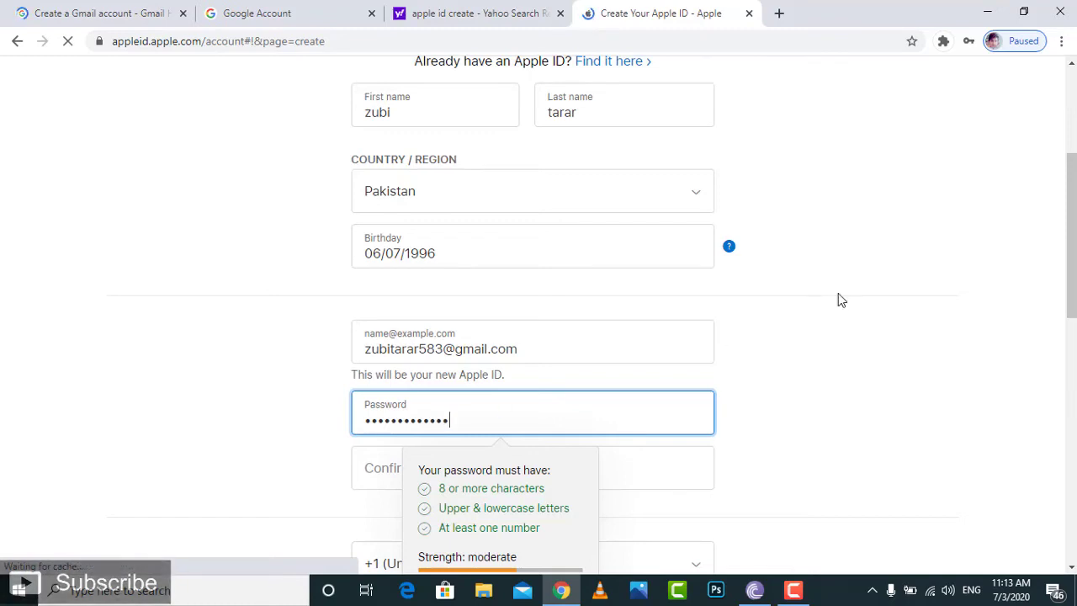
{"action": "scroll", "coordinate": [839, 298], "scroll_direction": "down", "scroll_amount": 1}
{"action": "scroll", "coordinate": [741, 360], "scroll_direction": "down", "scroll_amount": 3}
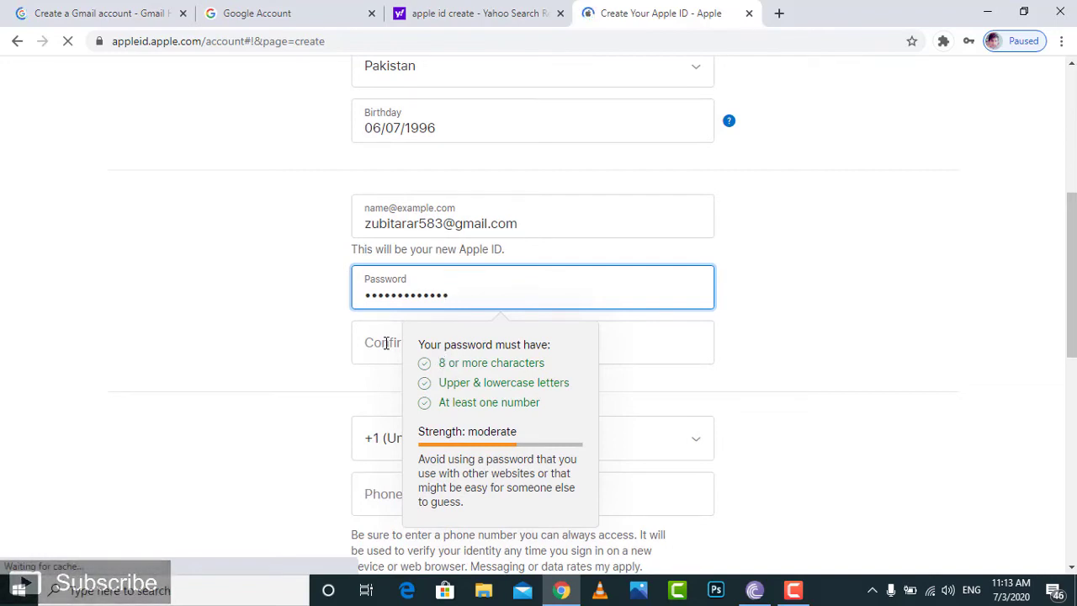
{"action": "left_click", "coordinate": [387, 343]}
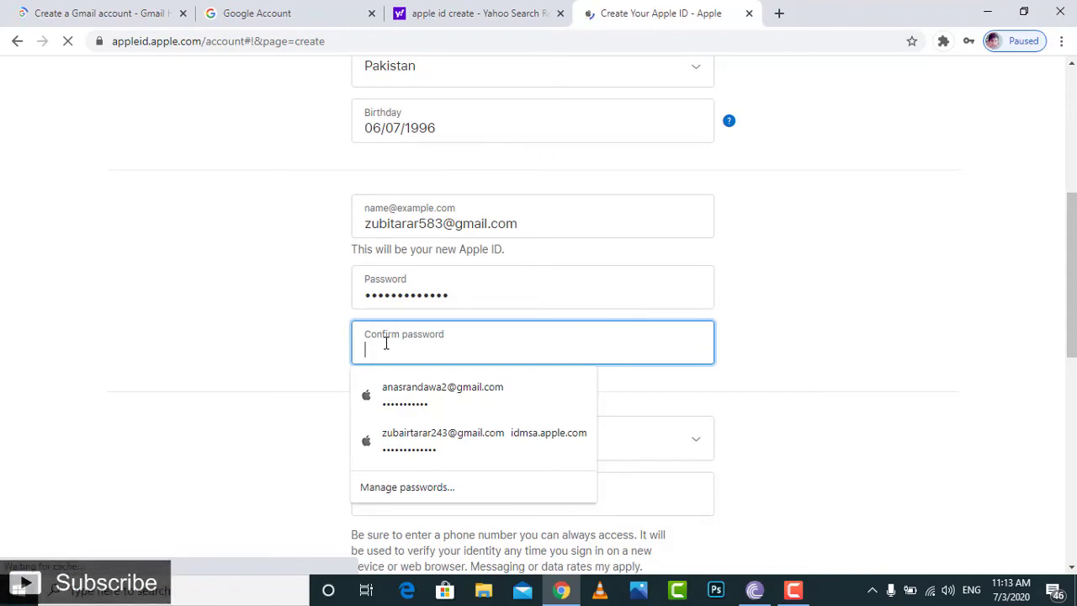
{"action": "type", "text": "a"}
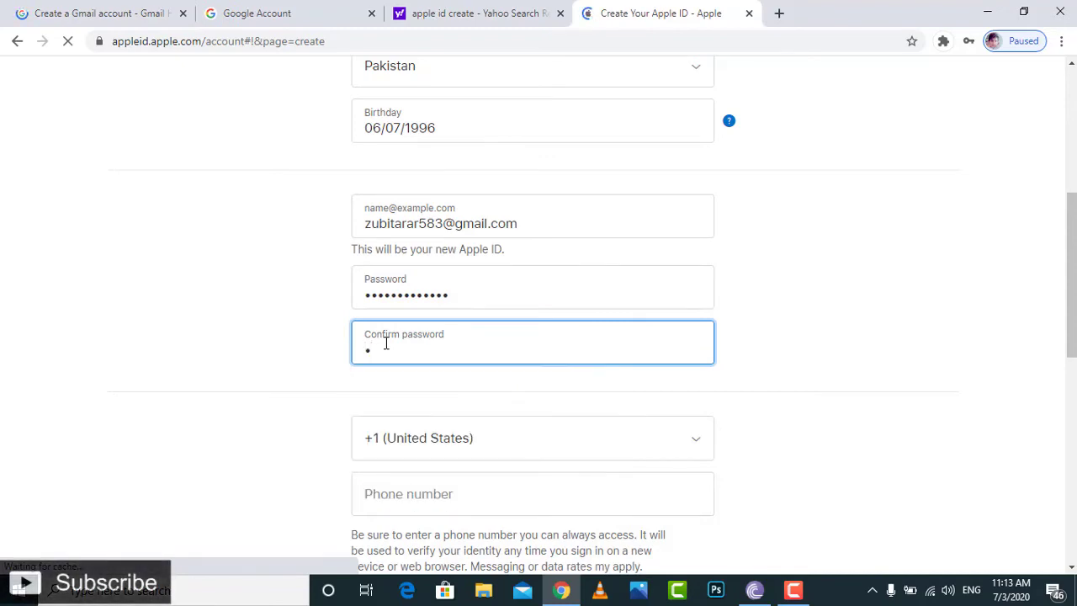
{"action": "type", "text": "********"}
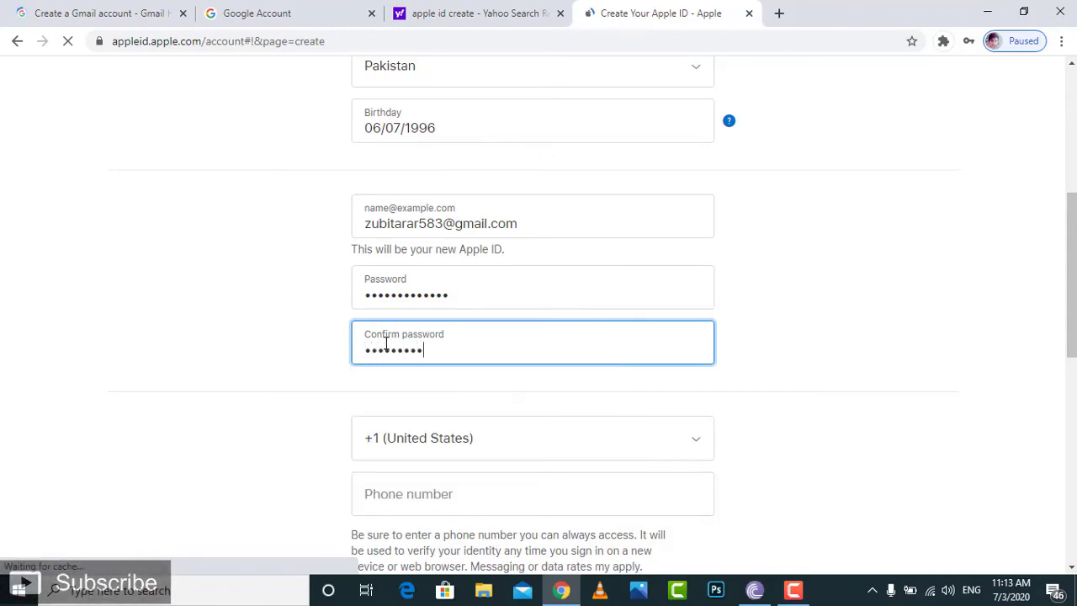
{"action": "type", "text": "****"}
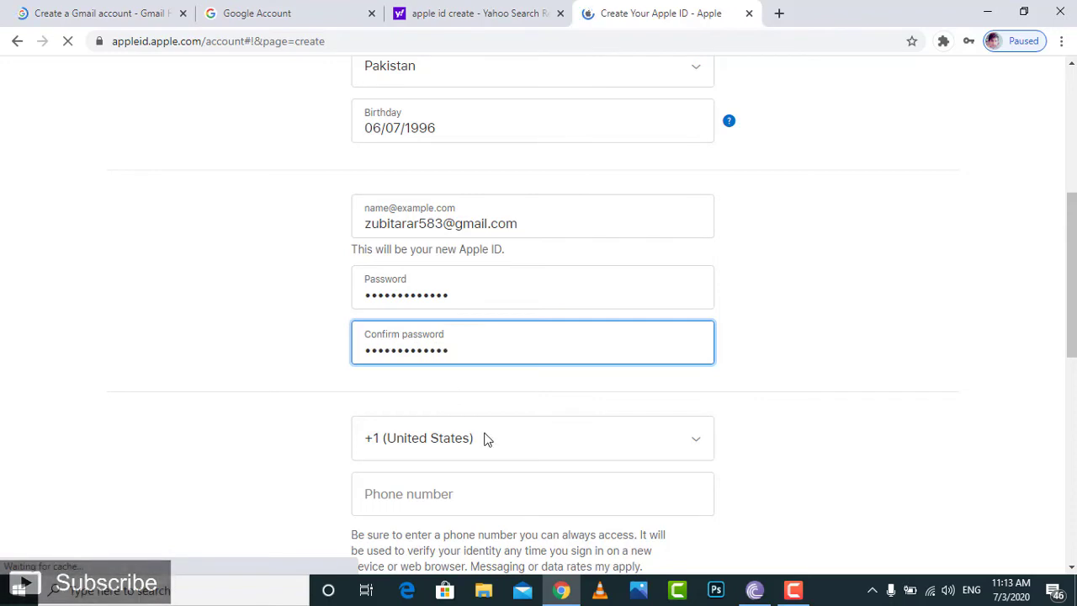
- Choose the +92 (Pakistan) phone country code
{"action": "left_click", "coordinate": [506, 455]}
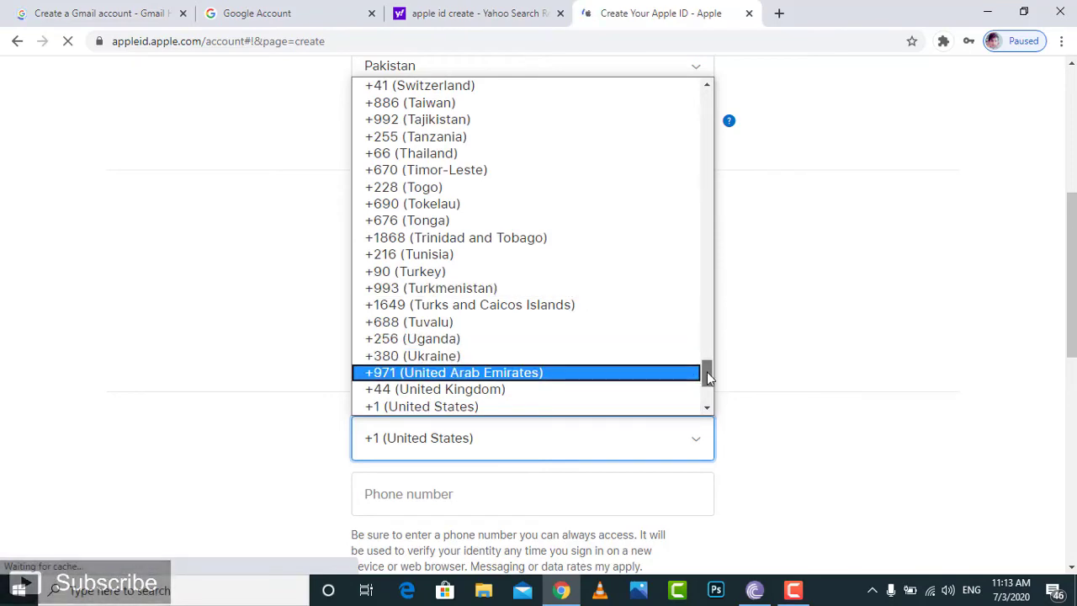
{"action": "left_click_drag", "start_coordinate": [706, 373], "coordinate": [711, 316]}
{"action": "left_click_drag", "start_coordinate": [711, 312], "coordinate": [712, 307]}
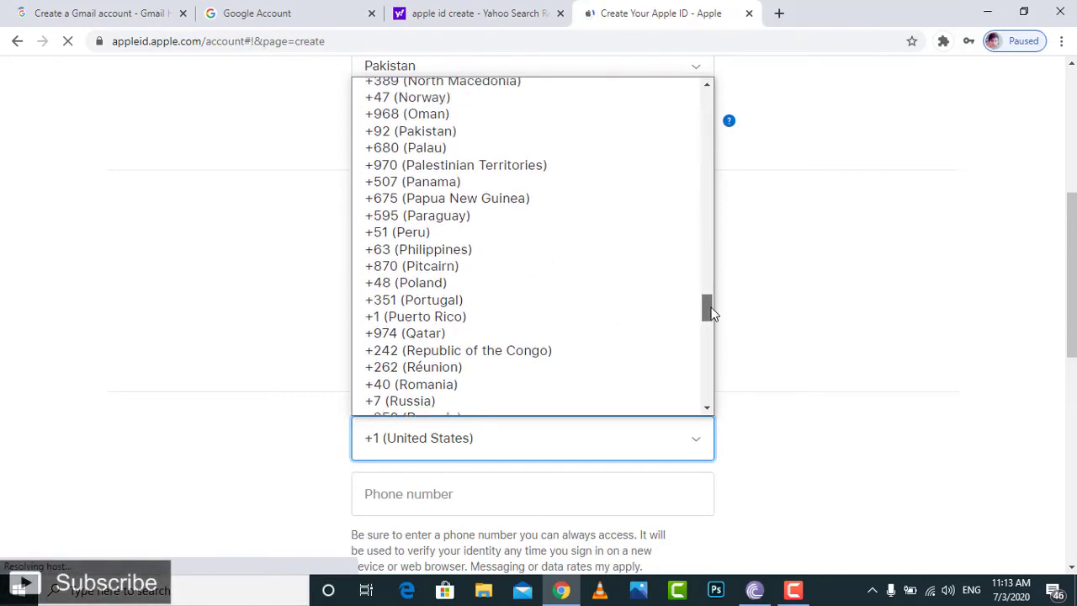
{"action": "left_click", "coordinate": [509, 137]}
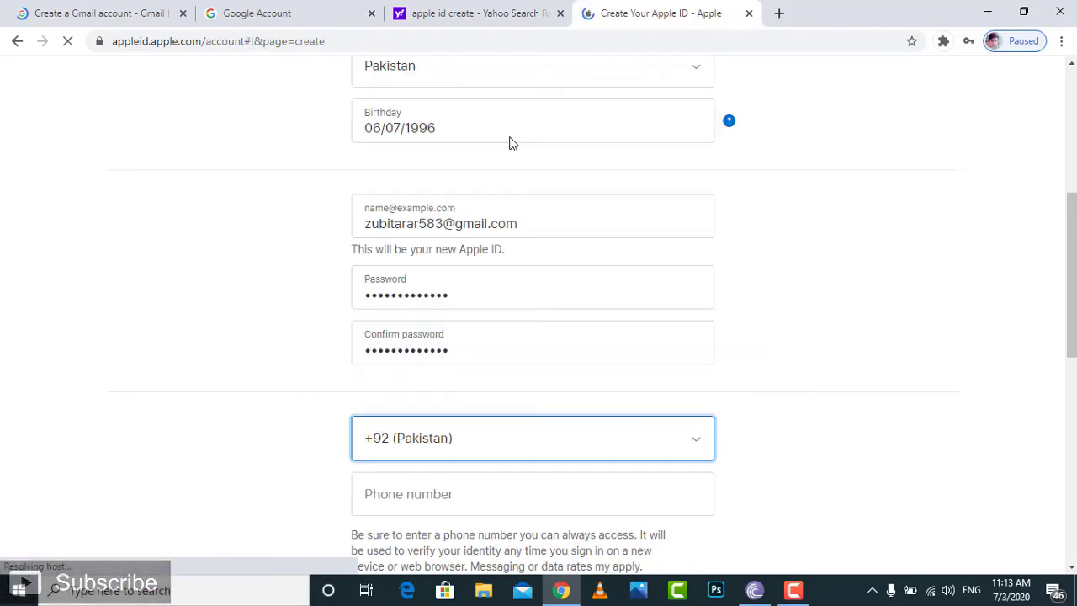
{"action": "scroll", "coordinate": [1068, 278], "scroll_direction": "down", "scroll_amount": 1}
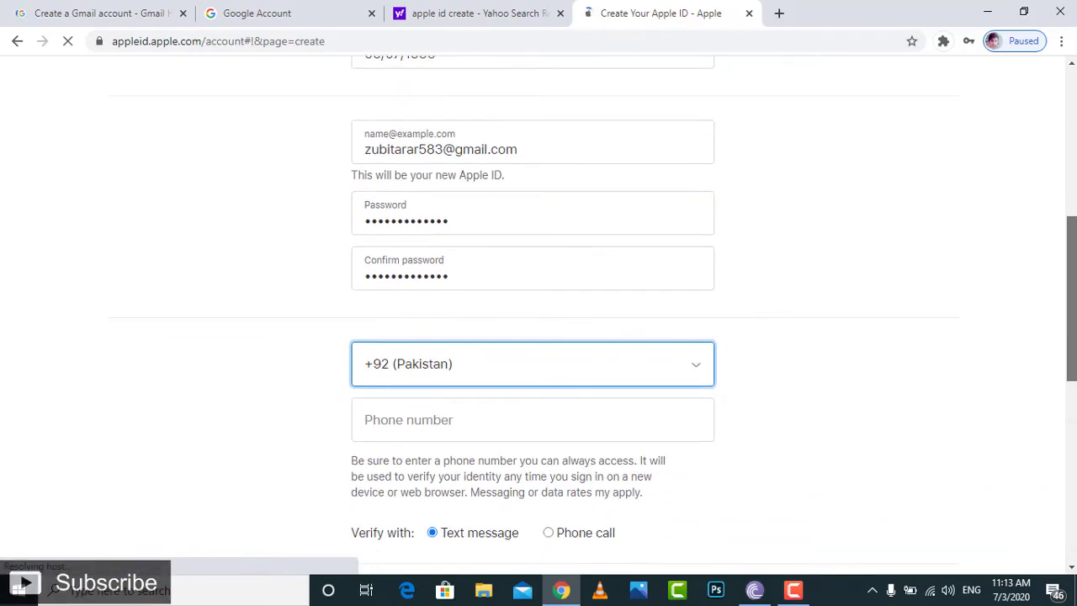
- Enter the mobile phone number, correcting a mistyped digit
{"action": "left_click", "coordinate": [639, 423]}
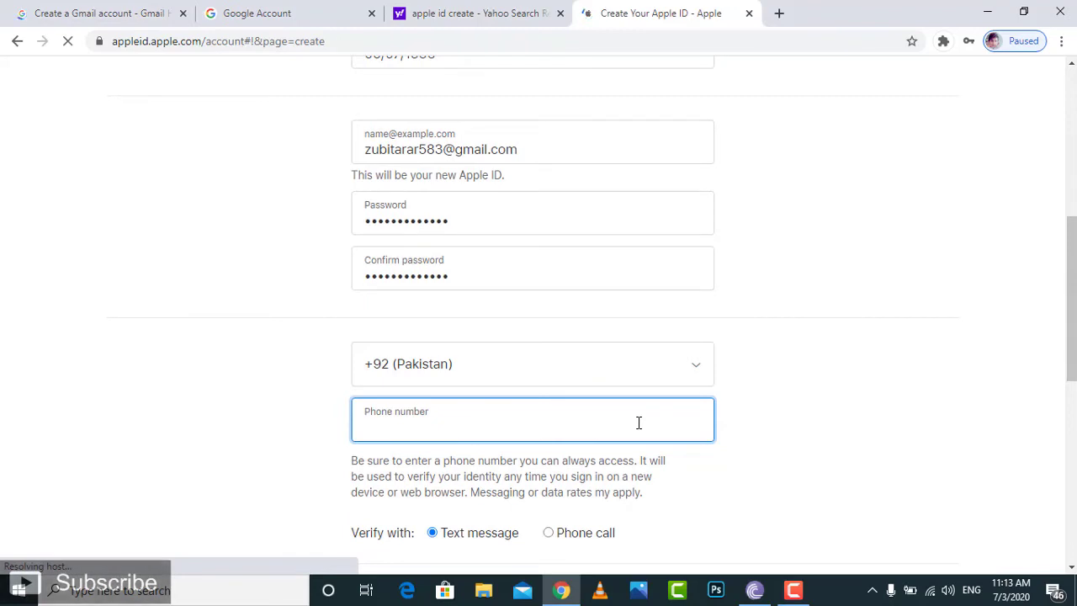
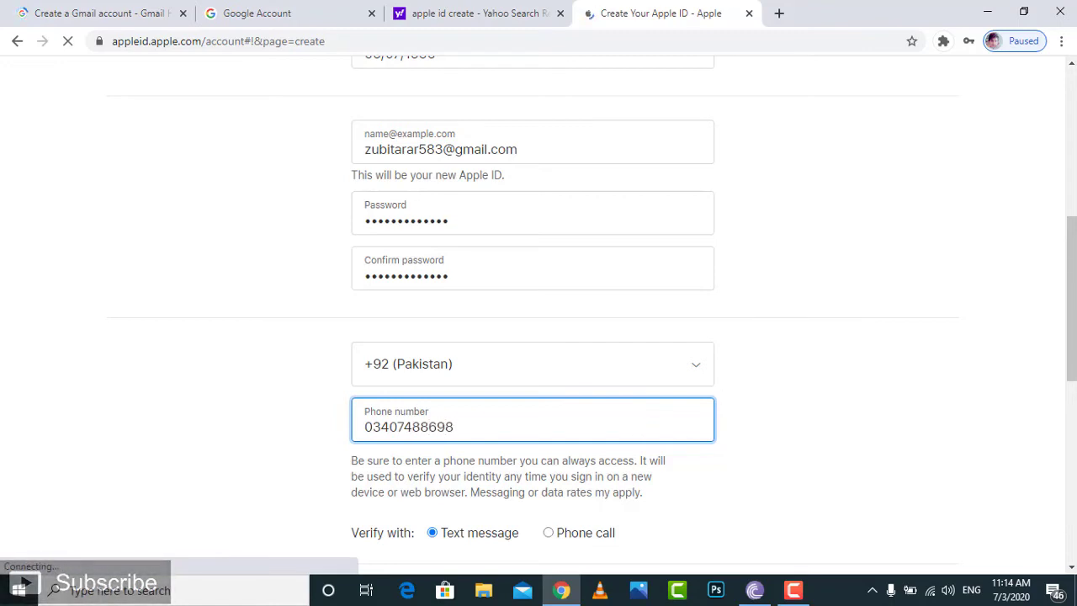
{"action": "scroll", "coordinate": [639, 422], "scroll_direction": "down", "scroll_amount": 3}
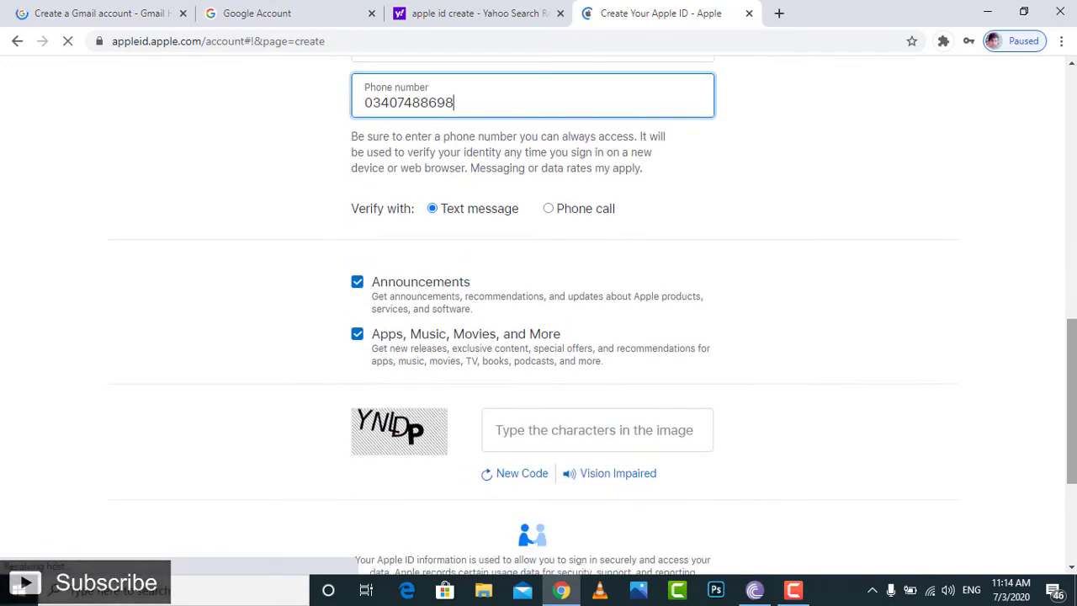
- Answer the image captcha with YNLDP and submit the Apple ID form
{"action": "left_click", "coordinate": [542, 435]}
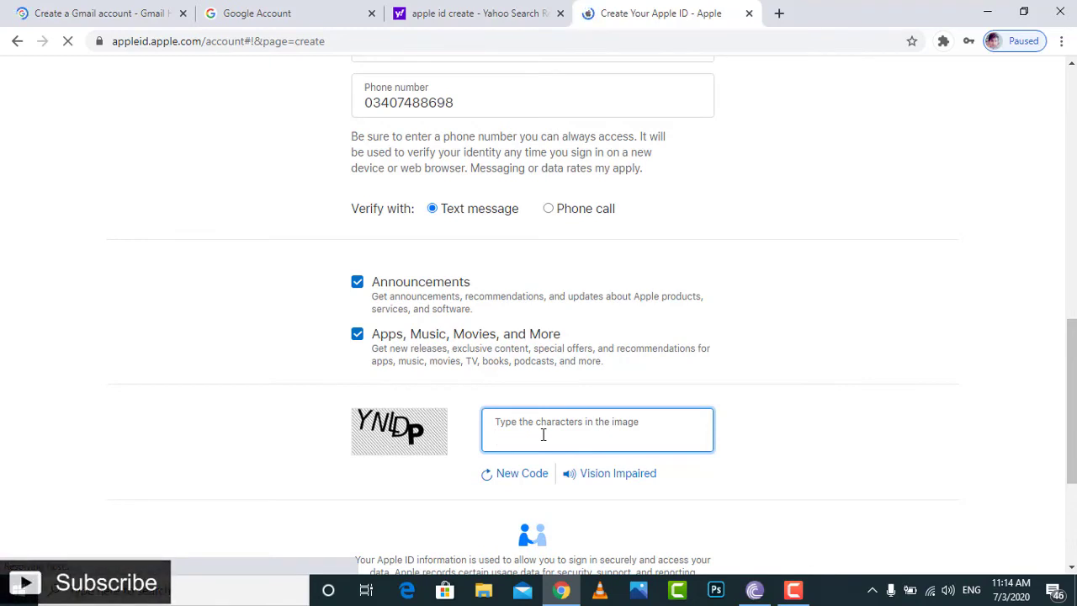
{"action": "type", "text": "Y"}
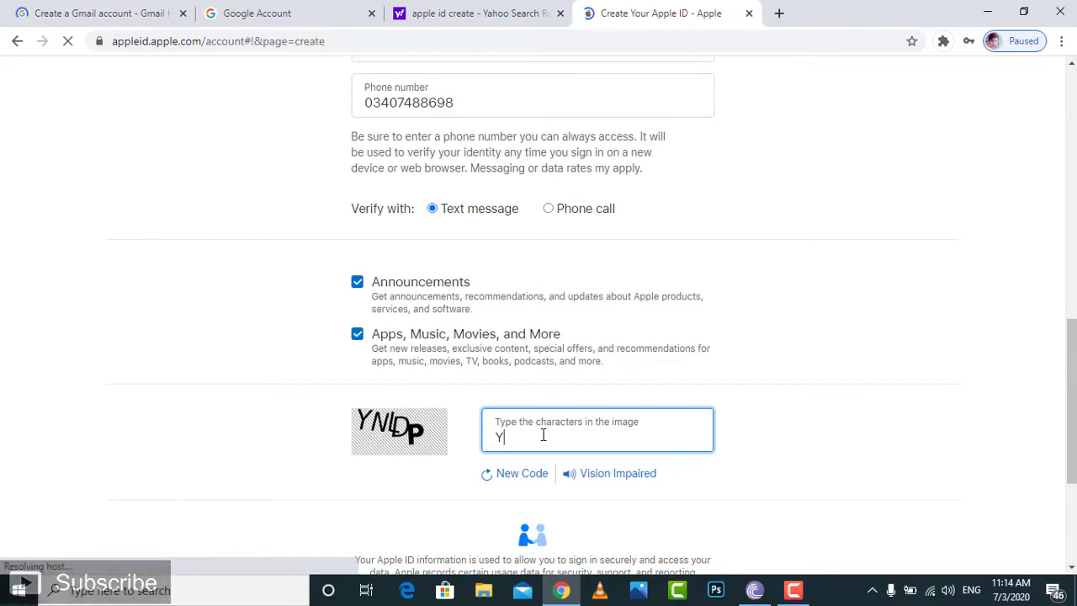
{"action": "type", "text": "N"}
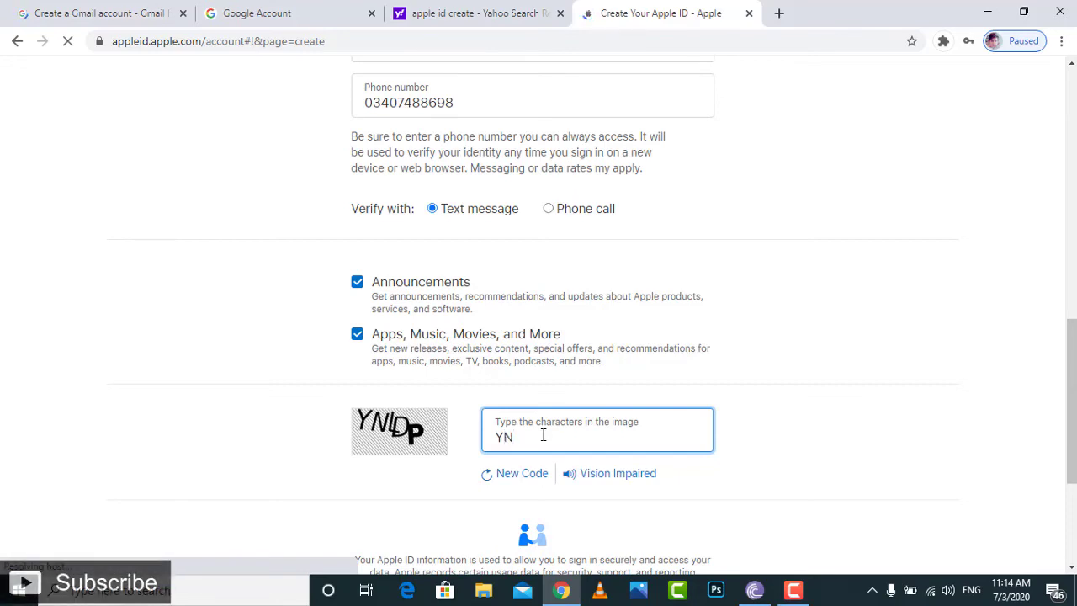
{"action": "type", "text": "L"}
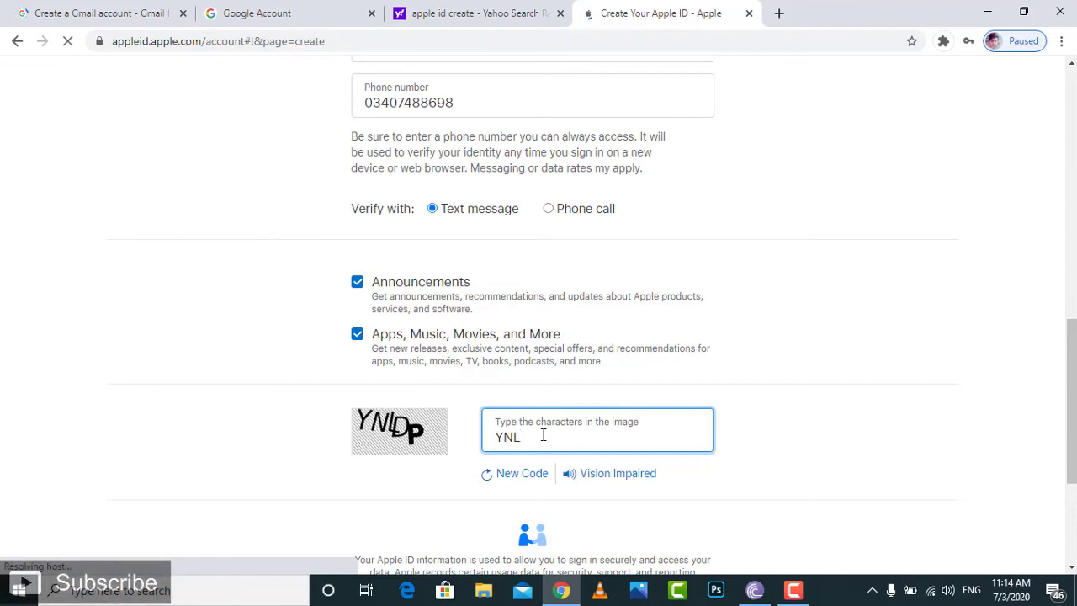
{"action": "type", "text": "DP"}
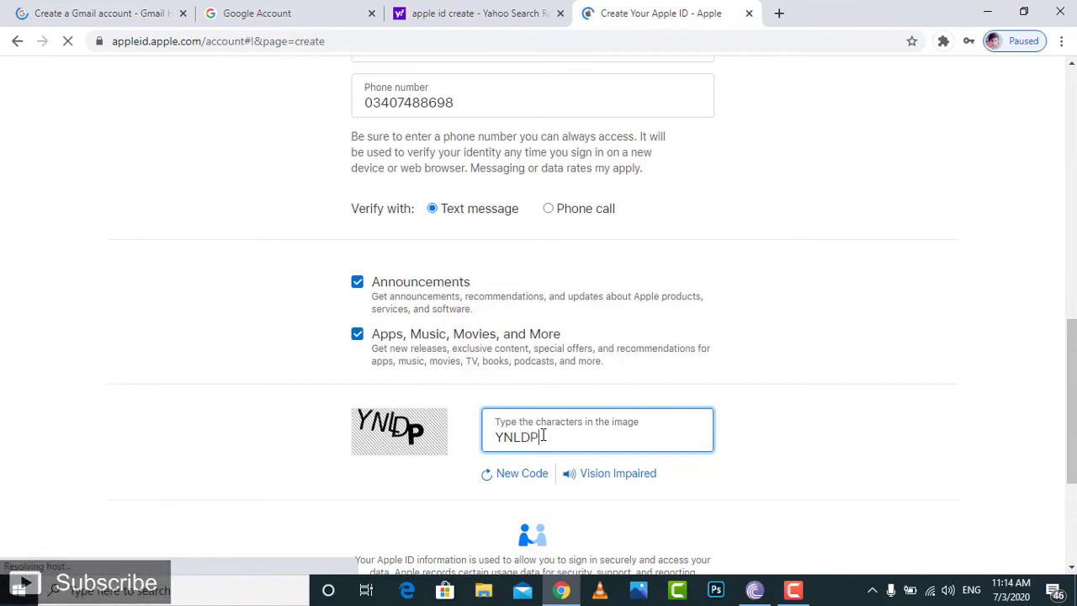
{"action": "scroll", "coordinate": [588, 378], "scroll_direction": "down", "scroll_amount": 3}
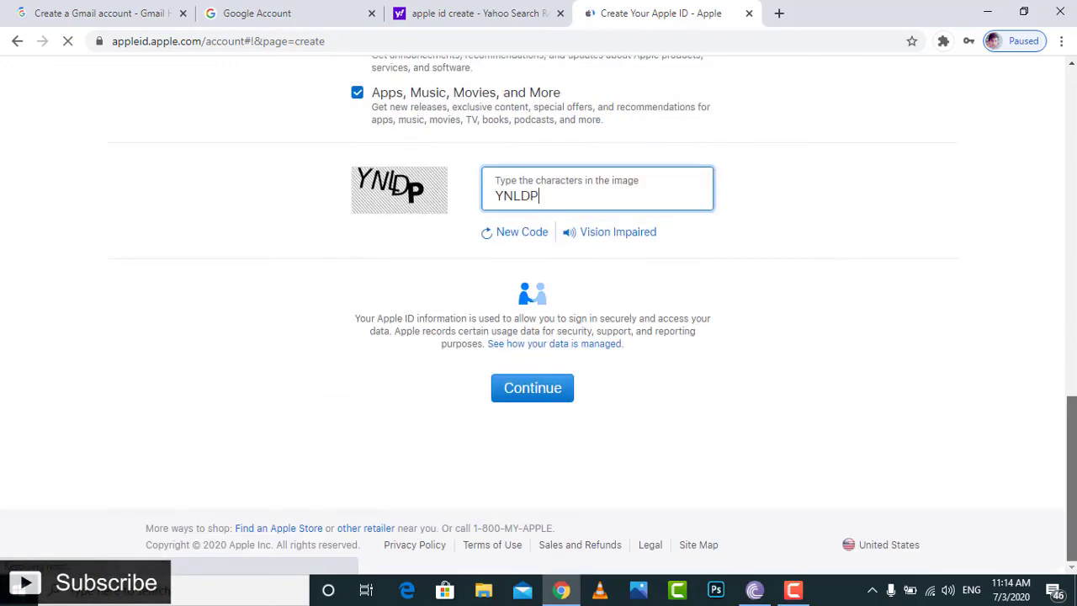
{"action": "left_click", "coordinate": [523, 389]}
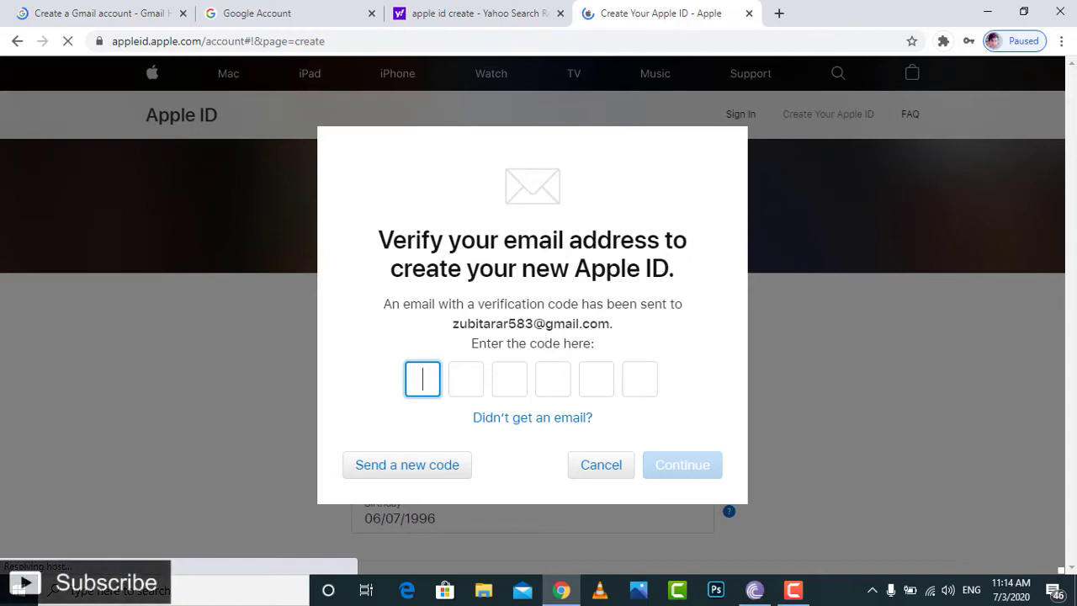
- Open Gmail from the apps grid, close the Yahoo tab, and open Apple's verification email
{"action": "left_click", "coordinate": [257, 13]}
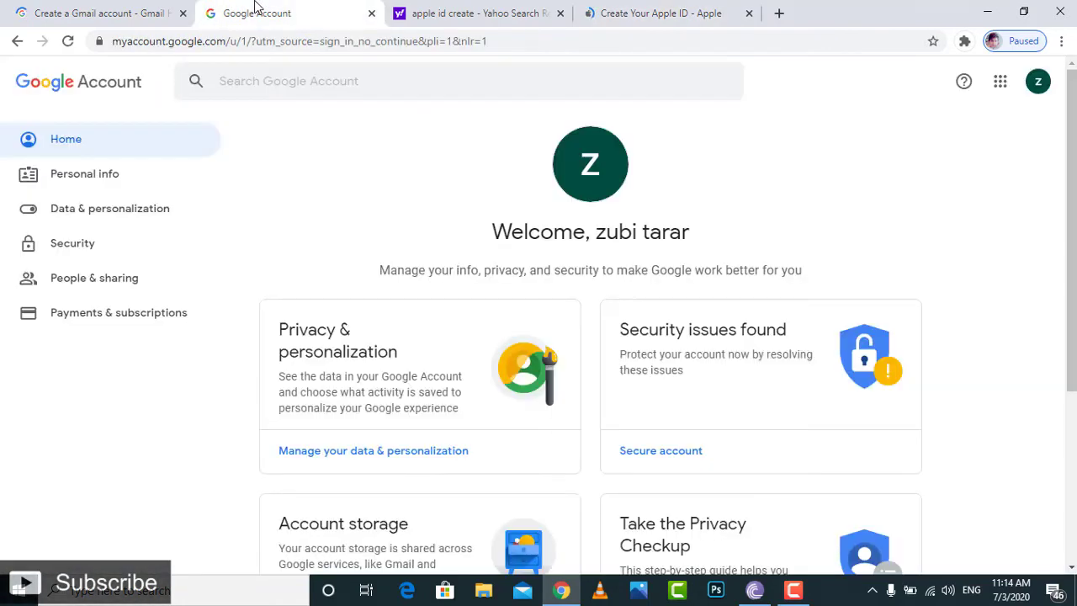
{"action": "left_click", "coordinate": [1000, 81]}
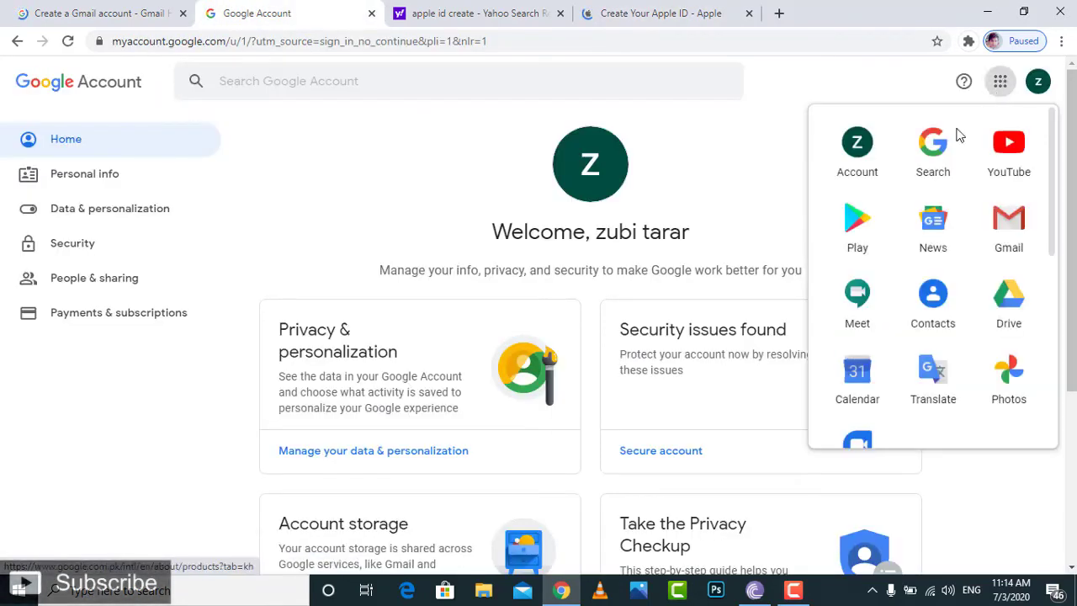
{"action": "left_click", "coordinate": [1006, 224]}
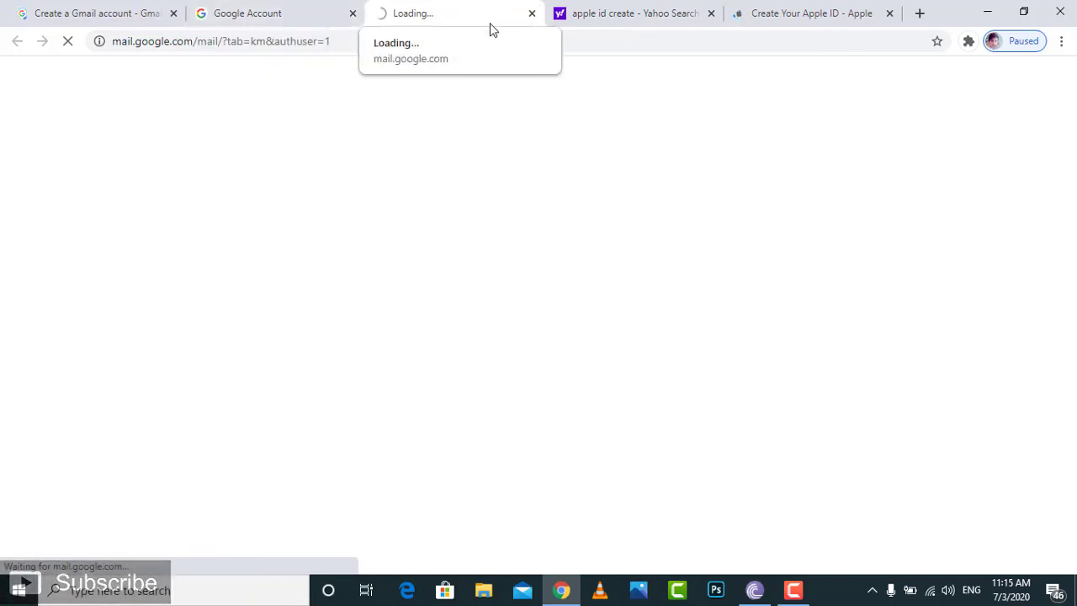
{"action": "left_click", "coordinate": [711, 13]}
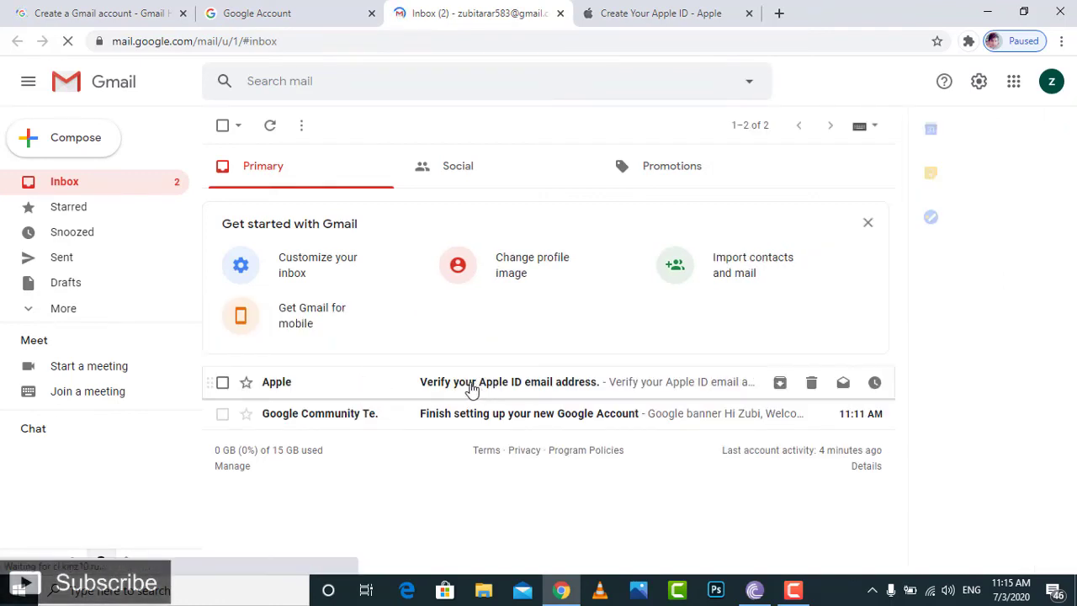
{"action": "left_click", "coordinate": [562, 387]}
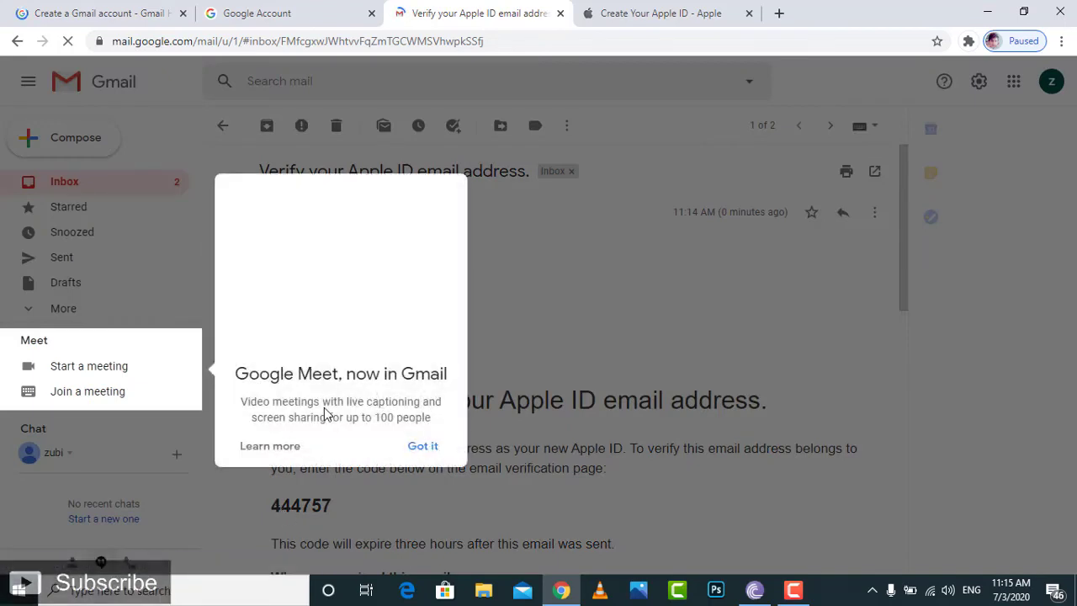
{"action": "left_click", "coordinate": [422, 447]}
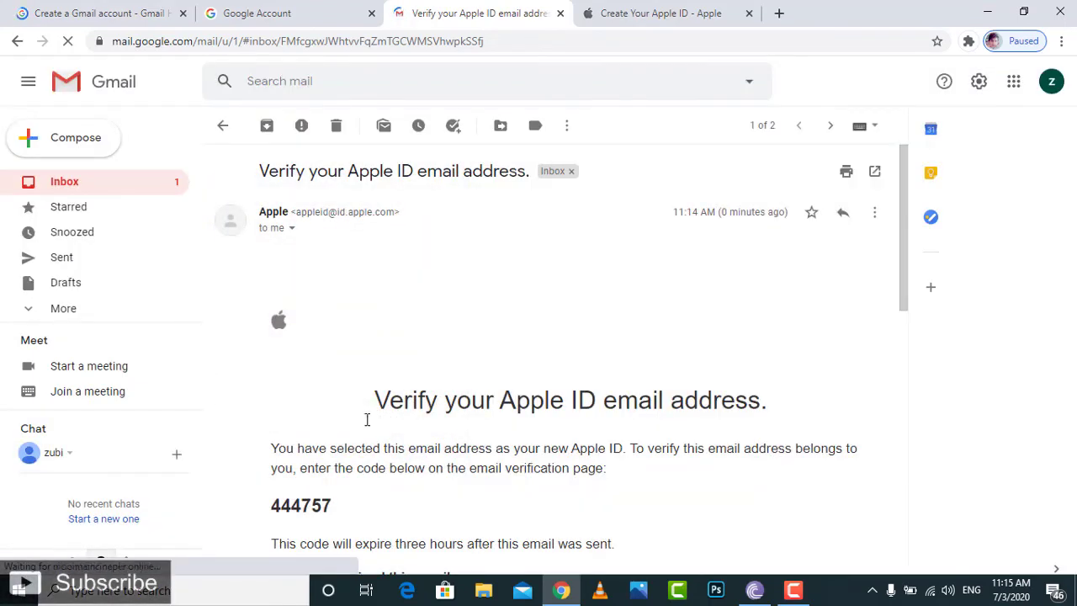
- Back on the Create Your Apple ID page, enter and submit the six-digit code from the email
{"action": "left_click", "coordinate": [629, 13]}
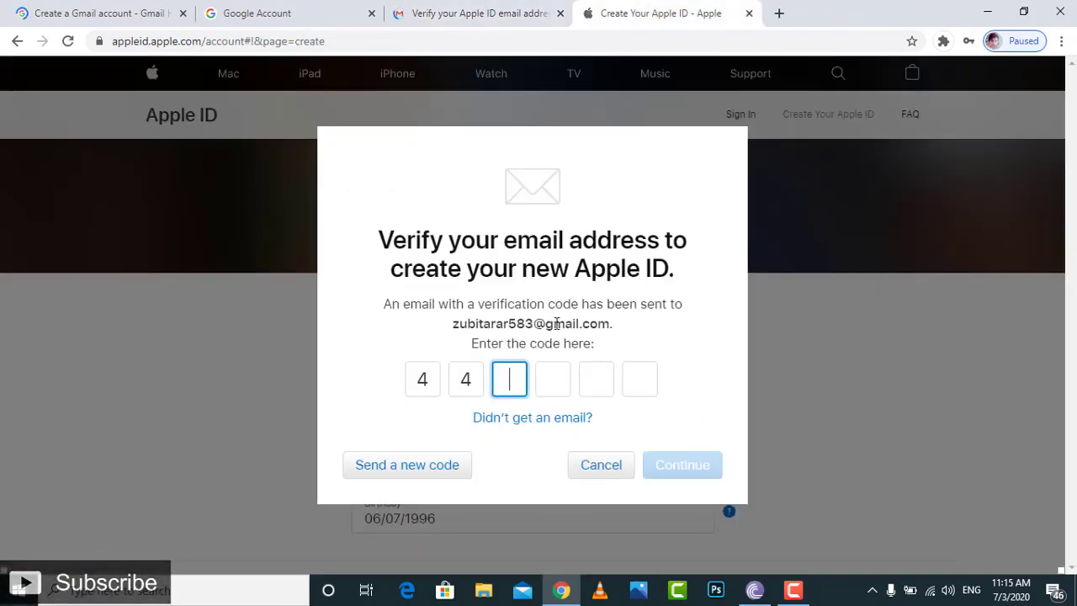
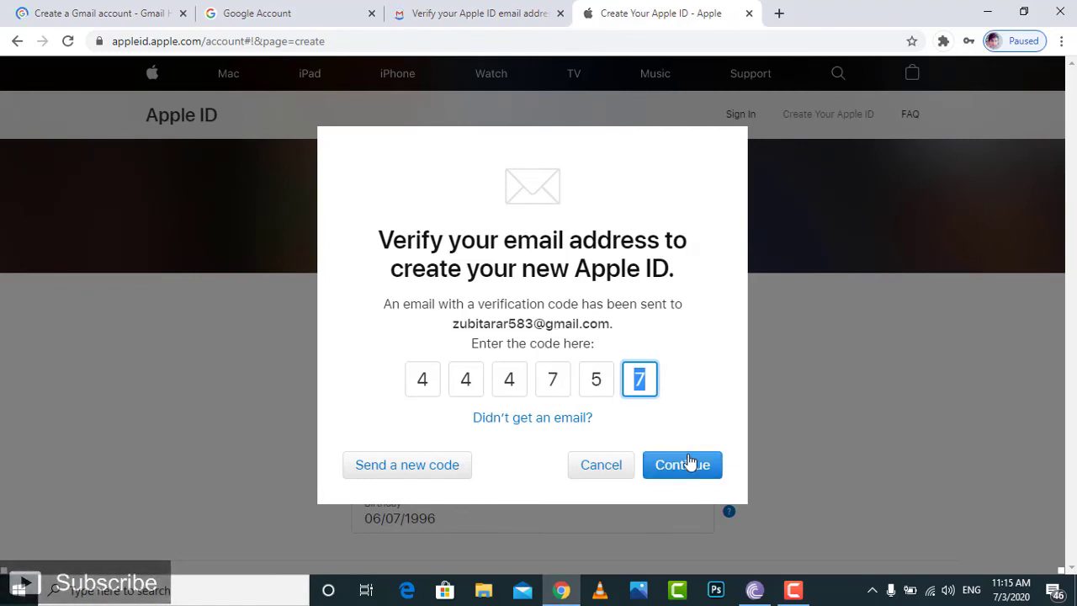
{"action": "left_click", "coordinate": [688, 461]}
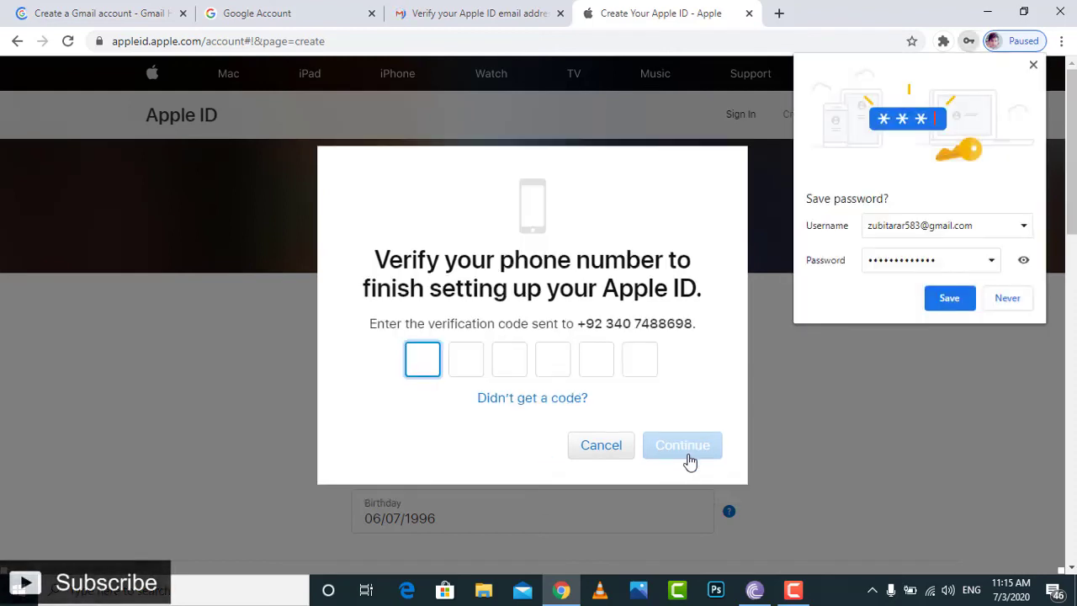
- Decline Chrome's offer to save the password, then enter and submit the six-digit SMS code
{"action": "left_click", "coordinate": [1001, 298]}
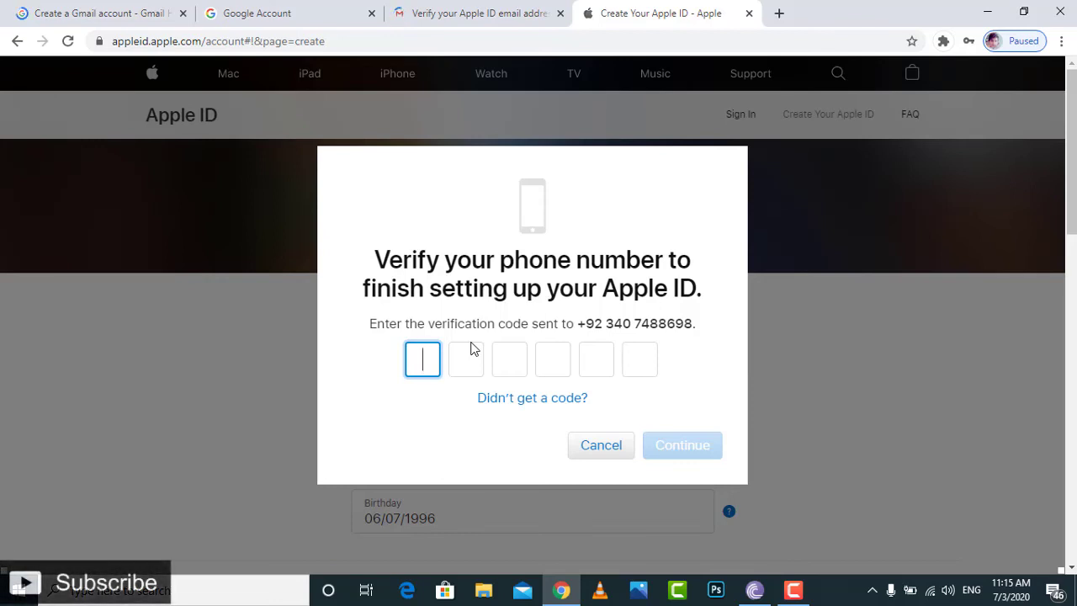
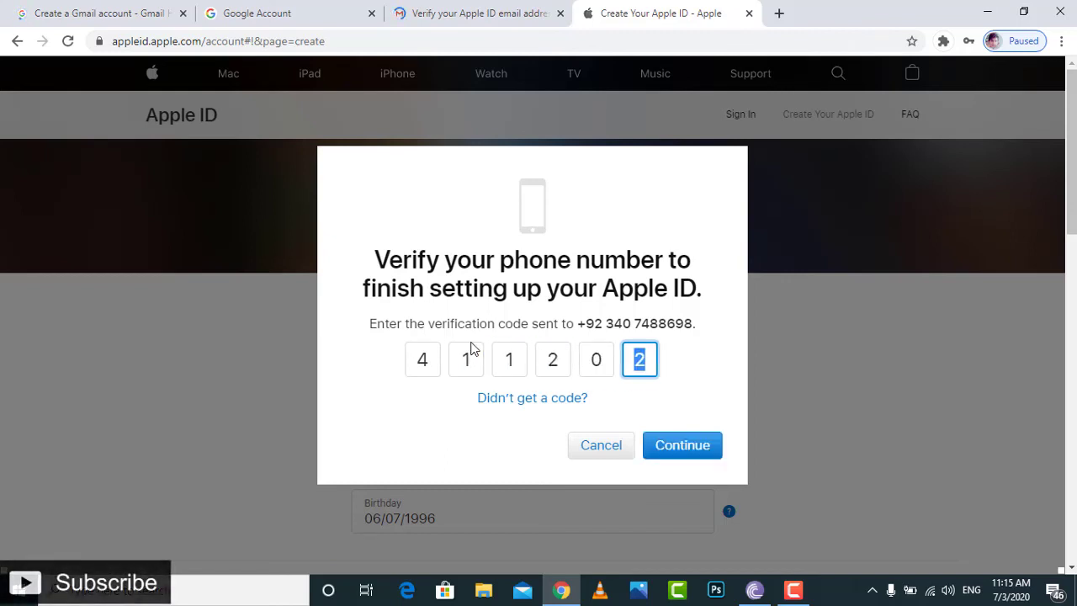
{"action": "left_click", "coordinate": [670, 455]}
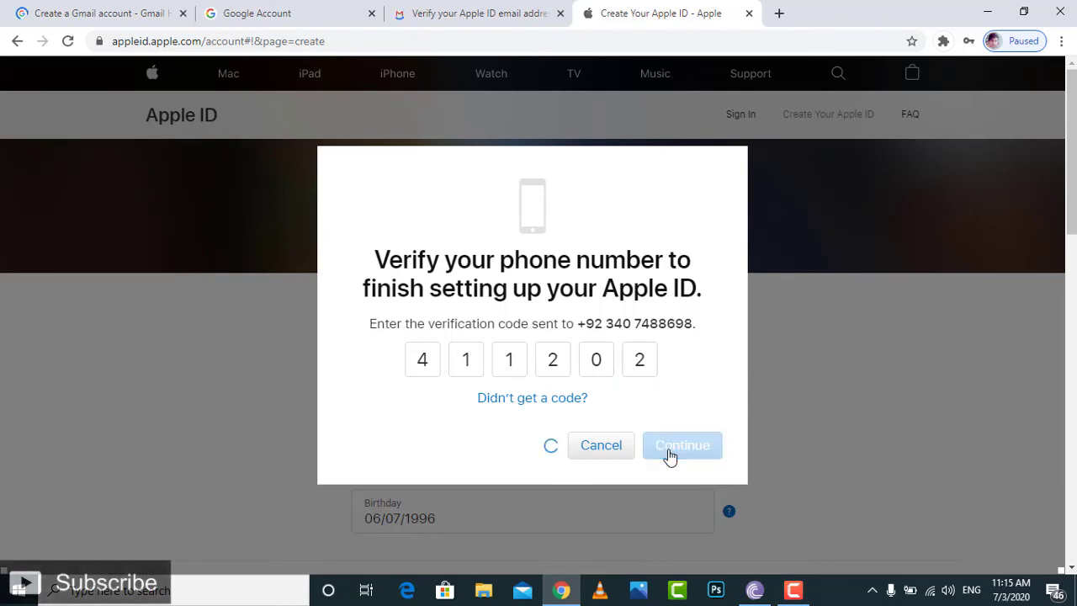